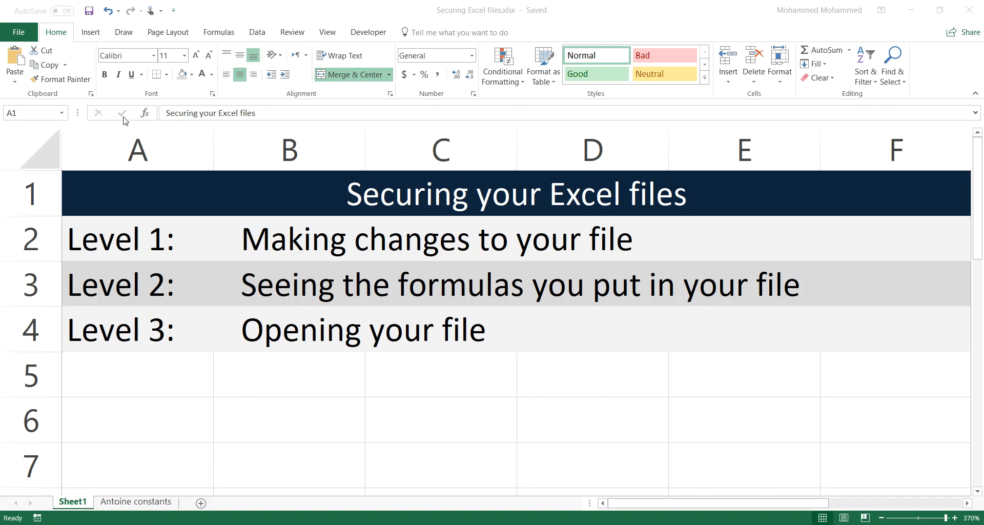
Step: Collapse the ribbon, browse the Sheet1 level descriptions, and switch to the Antoine constants sheet
{"action": "left_click", "coordinate": [65, 33]}
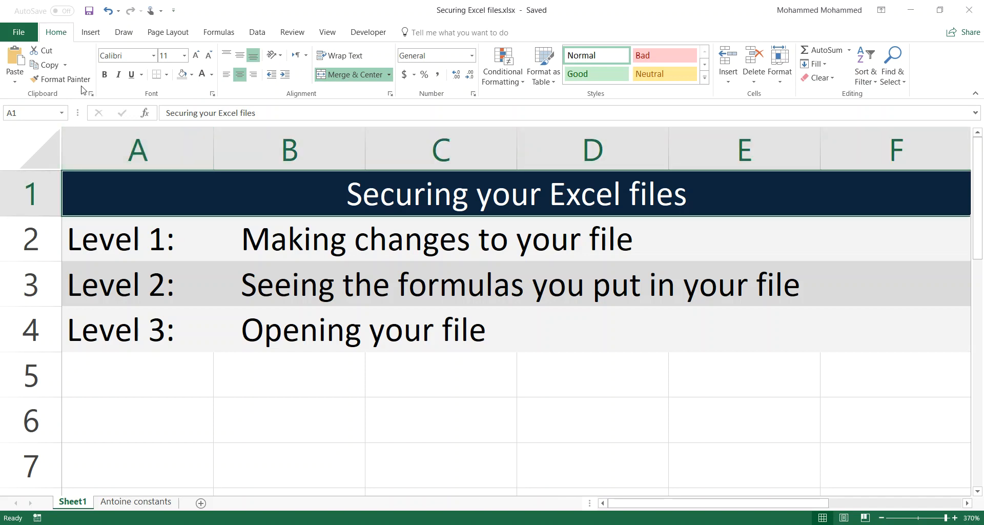
{"action": "double_click", "coordinate": [61, 34]}
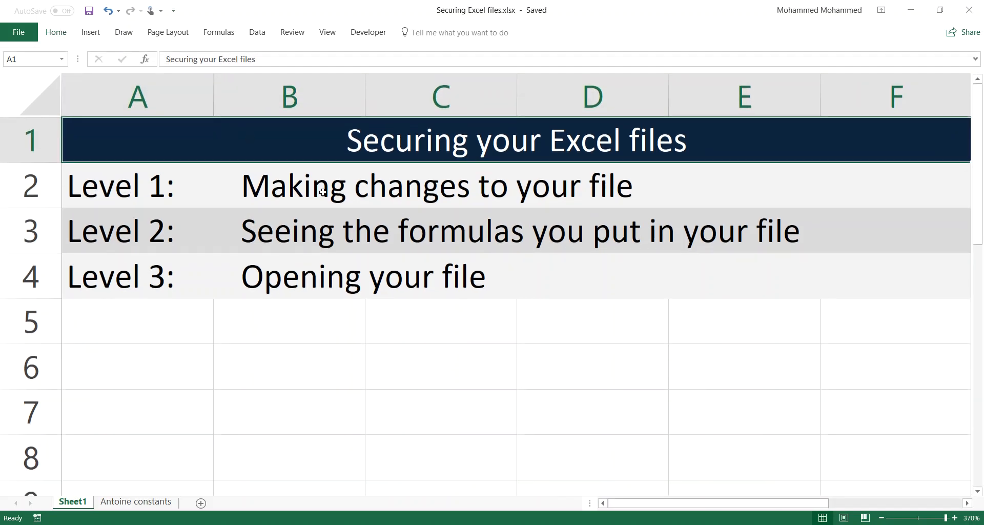
{"action": "left_click", "coordinate": [236, 200]}
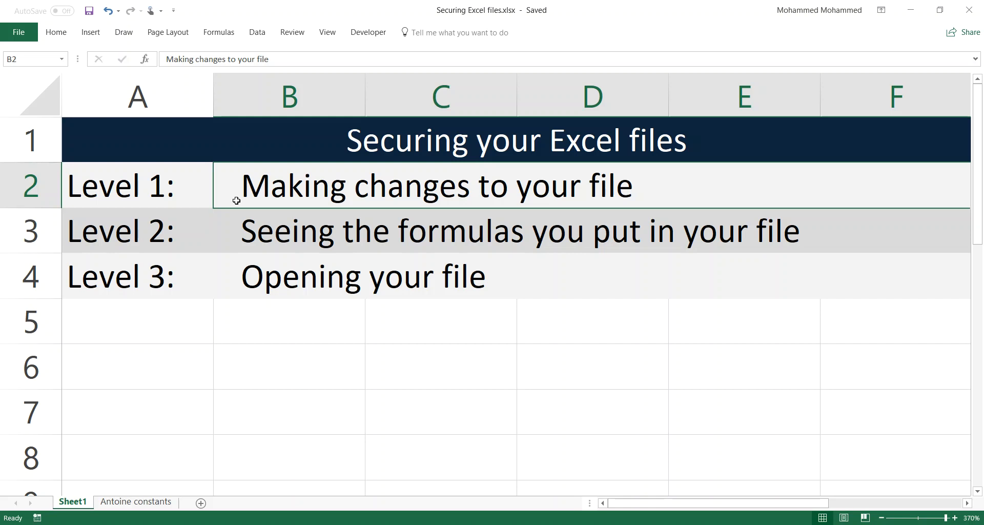
{"action": "key", "text": "Down"}
{"action": "key", "text": "Left"}
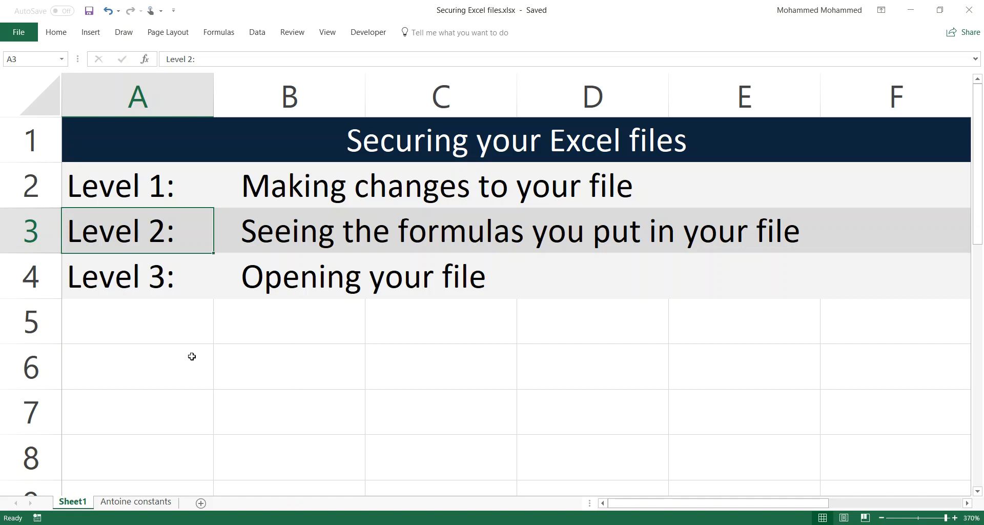
{"action": "key", "text": "ctrl+Page_Down"}
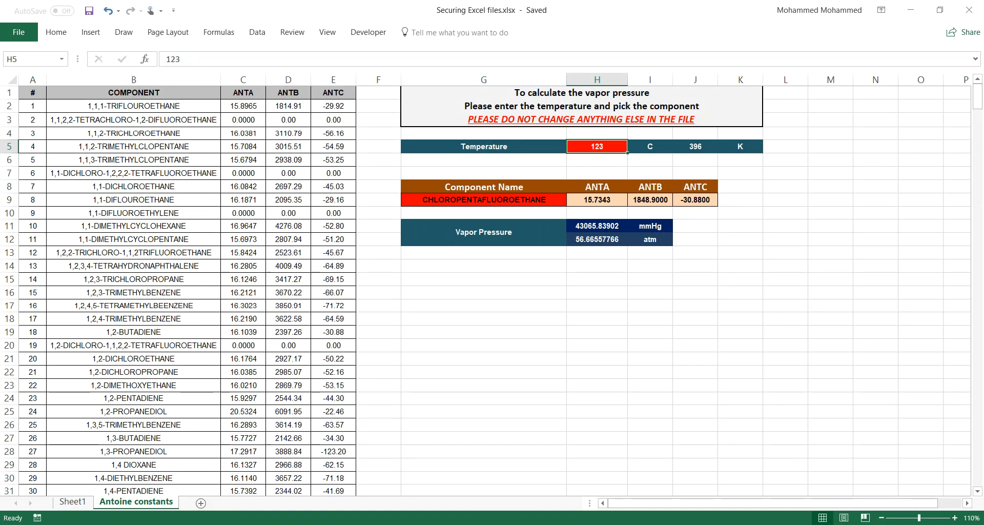
Step: Zoom the sheet in to 130%
{"action": "left_click", "coordinate": [955, 518]}
{"action": "left_click", "coordinate": [955, 518]}
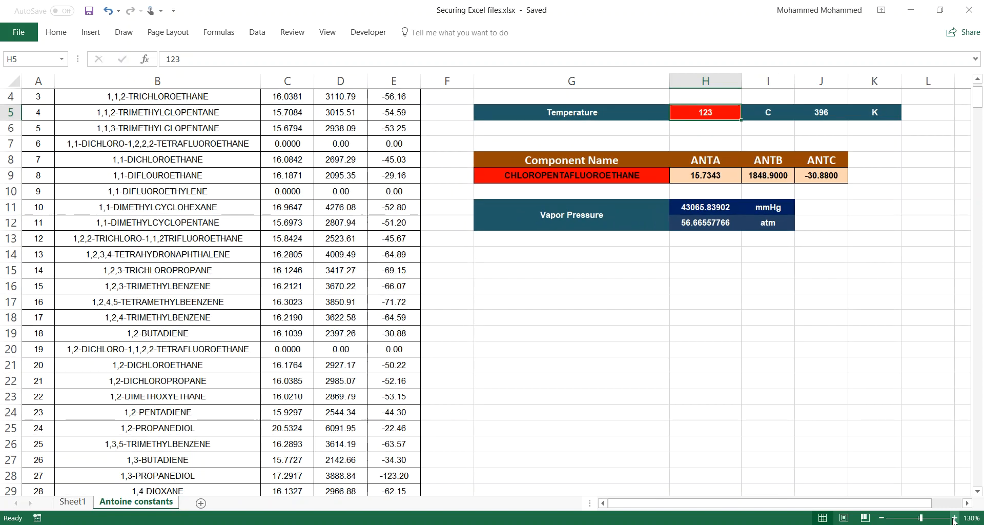
{"action": "scroll", "coordinate": [940, 368], "scroll_direction": "up", "scroll_amount": 1}
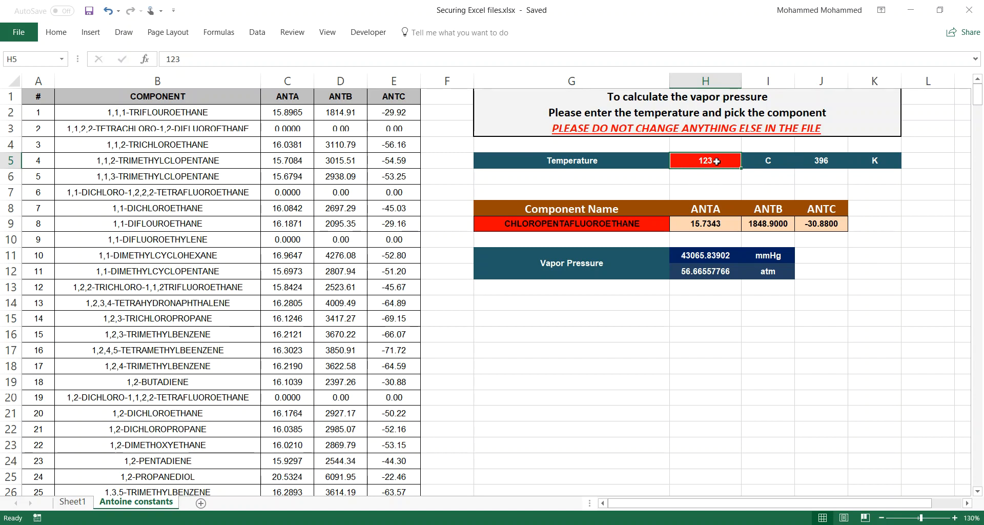
Step: Choose ETHYLENE IMINE from the G9 component dropdown and inspect the ANTA lookup in H9
{"action": "left_click", "coordinate": [657, 227]}
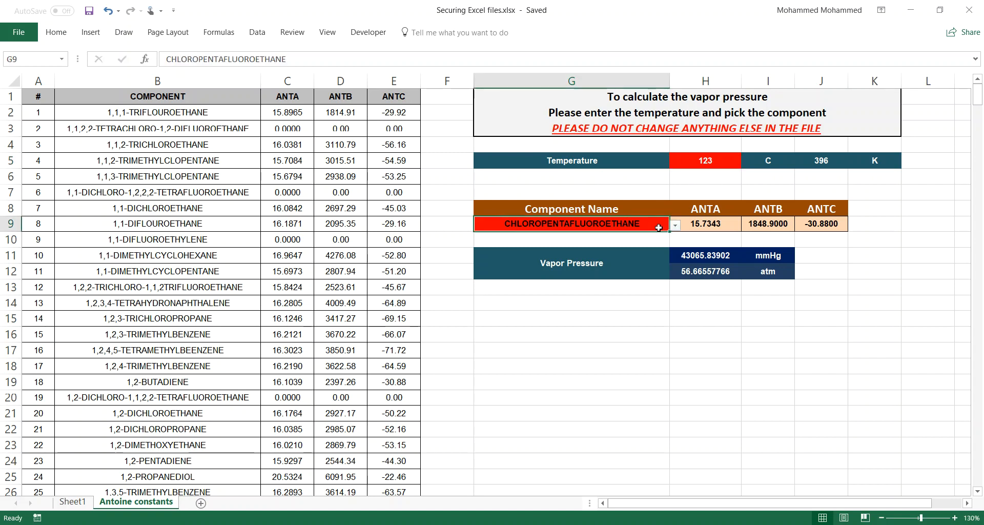
{"action": "left_click", "coordinate": [676, 225]}
{"action": "mouse_move", "coordinate": [668, 274]}
{"action": "left_mouse_down"}
{"action": "mouse_move", "coordinate": [669, 245]}
{"action": "mouse_move", "coordinate": [667, 291]}
{"action": "mouse_move", "coordinate": [669, 279]}
{"action": "left_mouse_up"}
{"action": "left_click", "coordinate": [512, 275]}
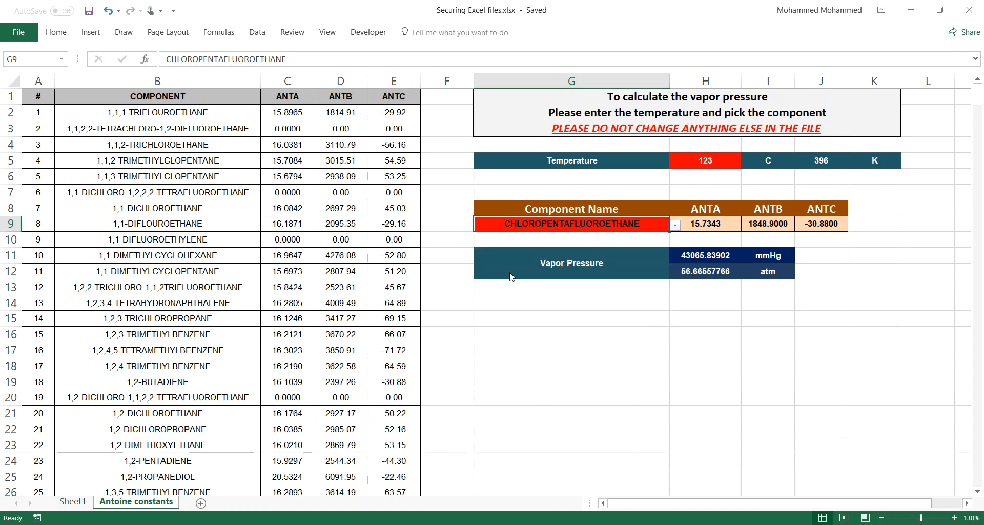
{"action": "left_click", "coordinate": [709, 224]}
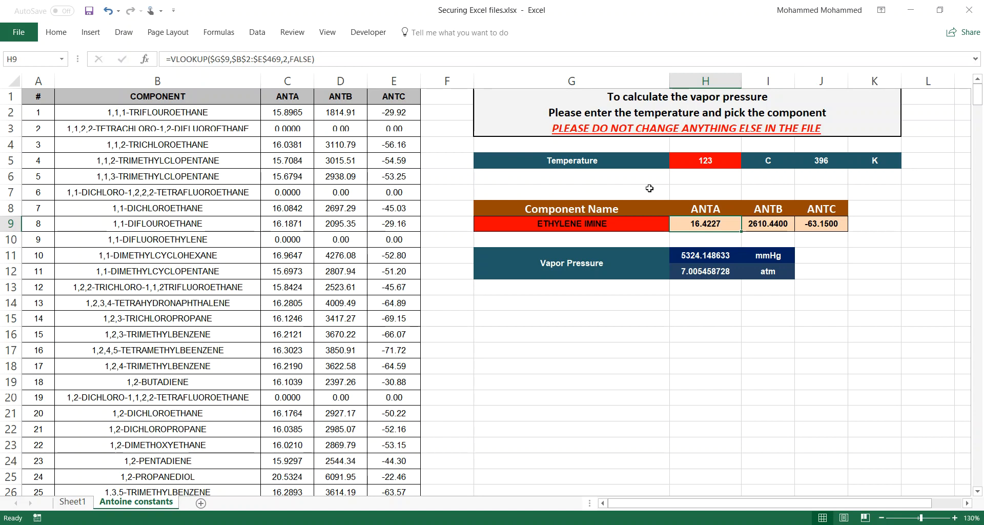
{"action": "left_click", "coordinate": [700, 162]}
{"action": "left_click", "coordinate": [600, 219]}
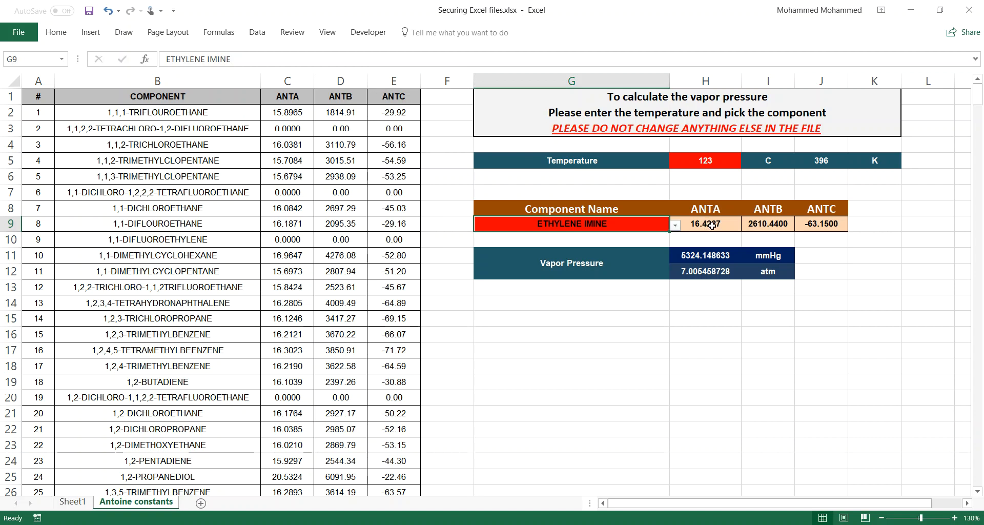
{"action": "left_click_drag", "start_coordinate": [712, 225], "coordinate": [811, 220]}
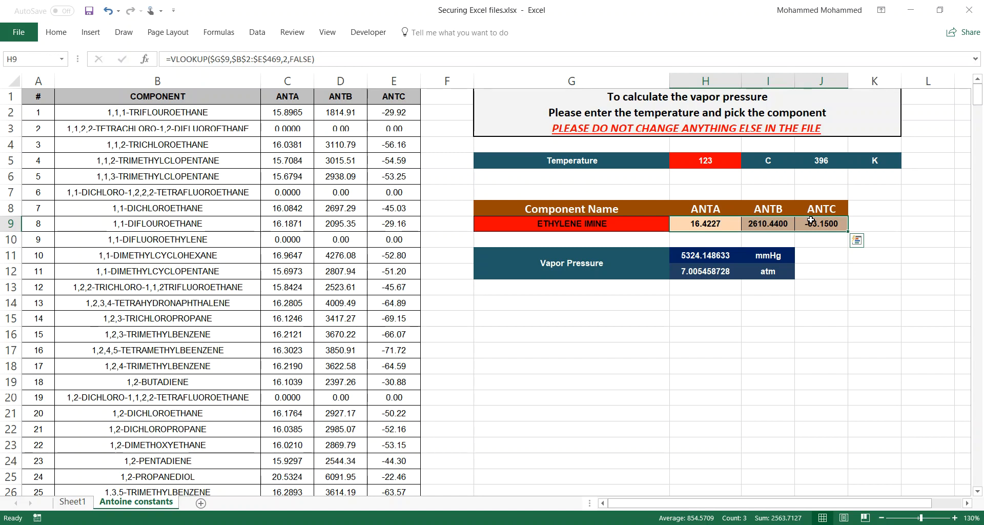
{"action": "left_click", "coordinate": [640, 231]}
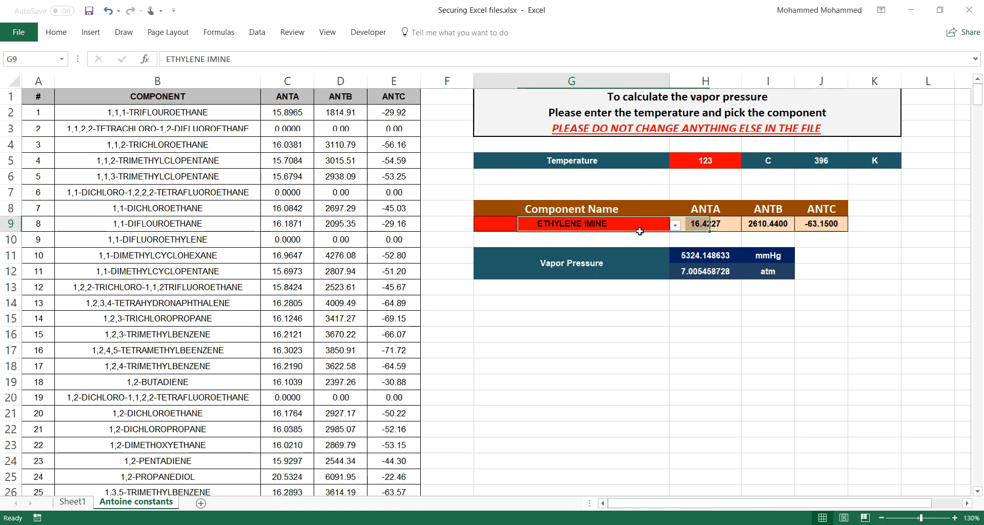
{"action": "key", "text": "Right"}
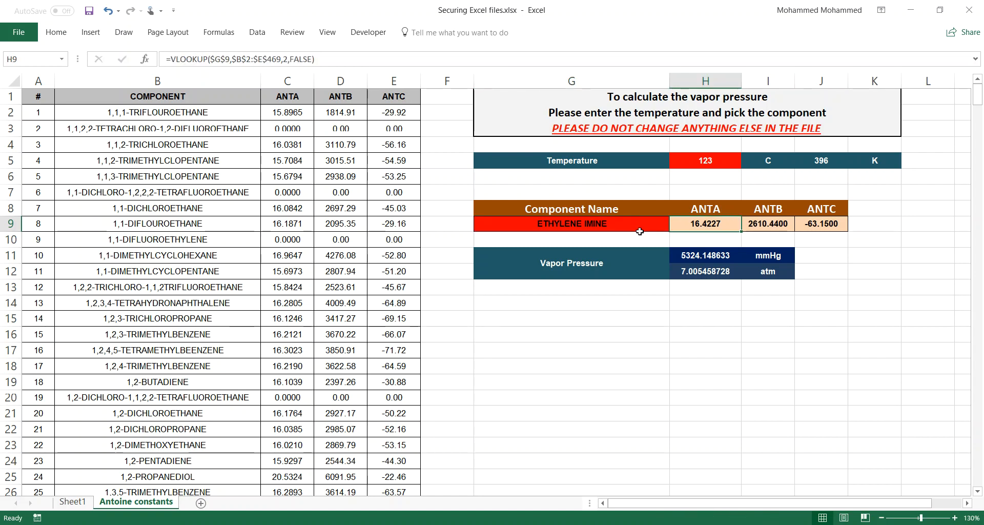
{"action": "key", "text": "Right"}
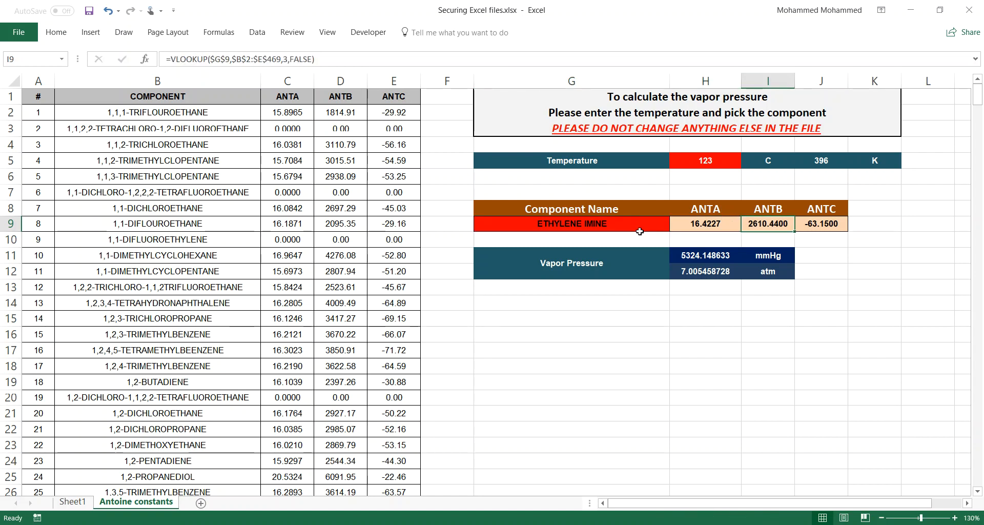
{"action": "type", "text": "0"}
{"action": "key", "text": "Return"}
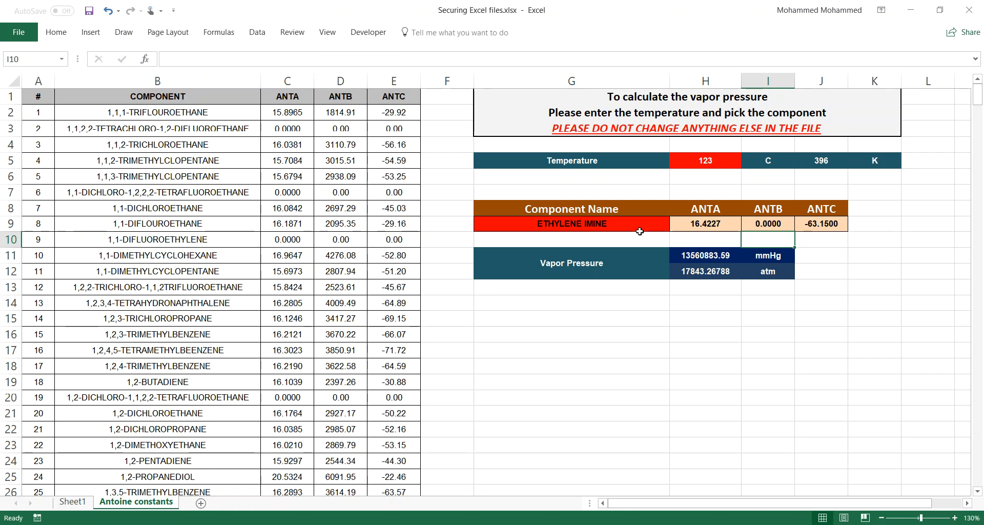
{"action": "key", "text": "ctrl+z"}
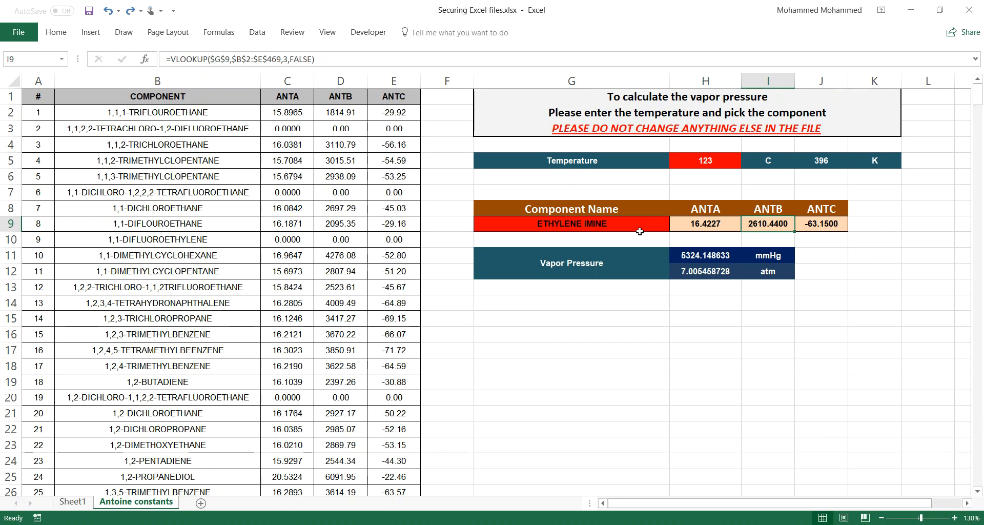
{"action": "left_click", "coordinate": [599, 117]}
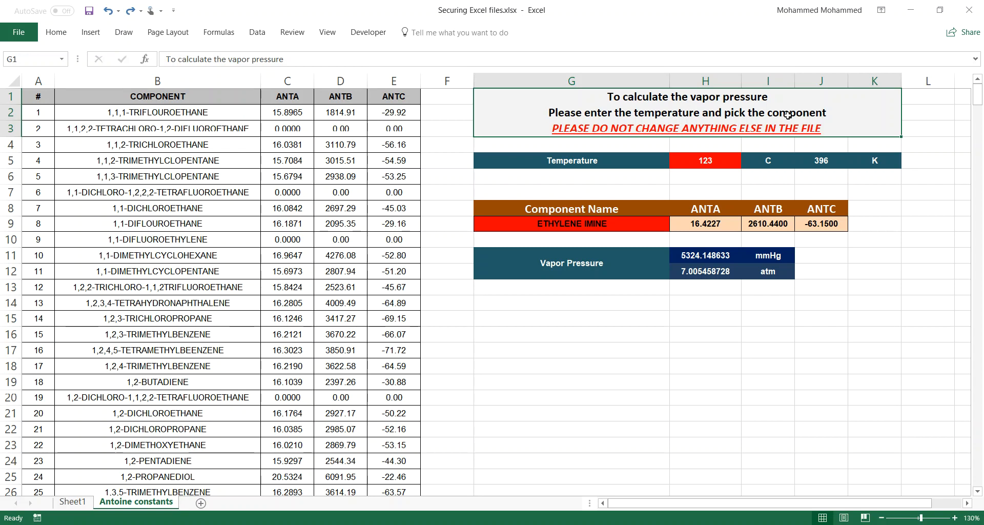
Step: Select the entire sheet and open Format Cells, moving through its tabs to Protection
{"action": "left_click", "coordinate": [6, 80]}
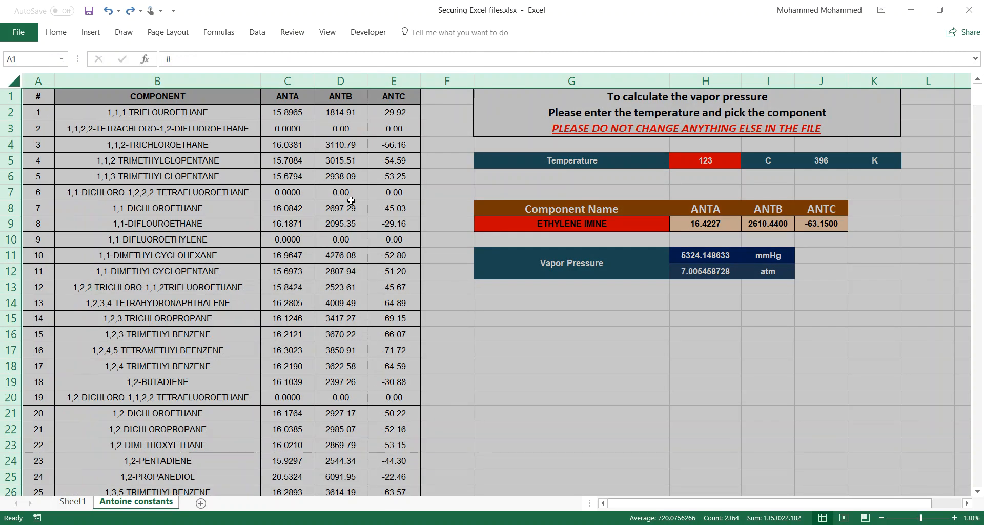
{"action": "right_click", "coordinate": [319, 190]}
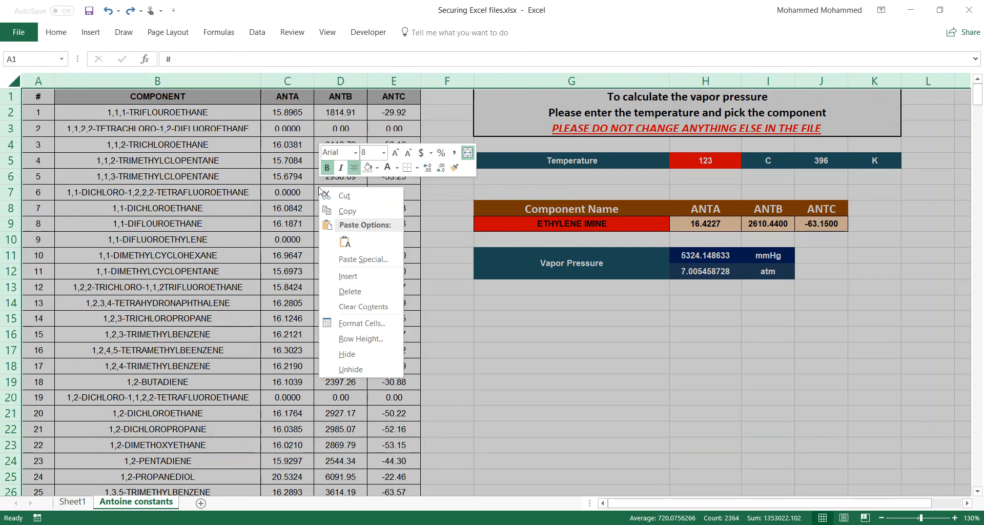
{"action": "left_click", "coordinate": [362, 323]}
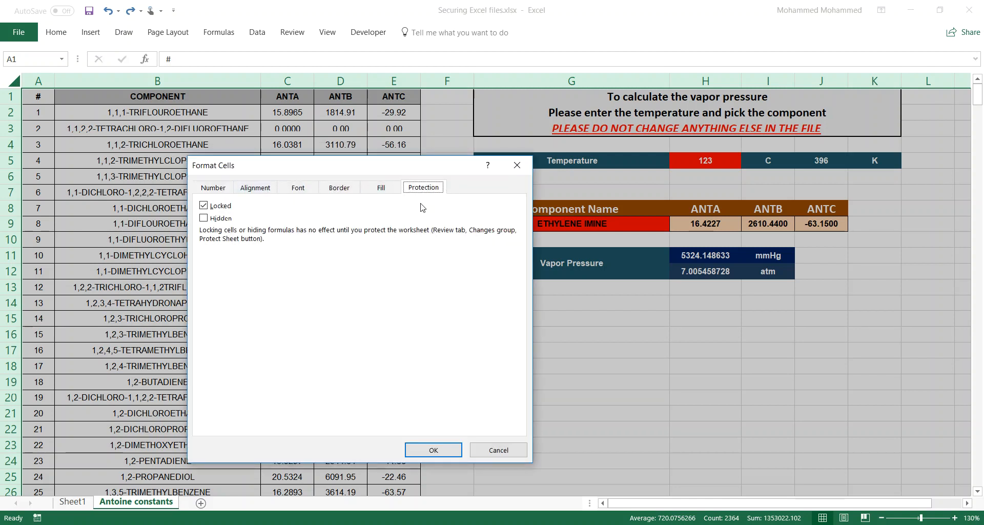
{"action": "left_click", "coordinate": [218, 187]}
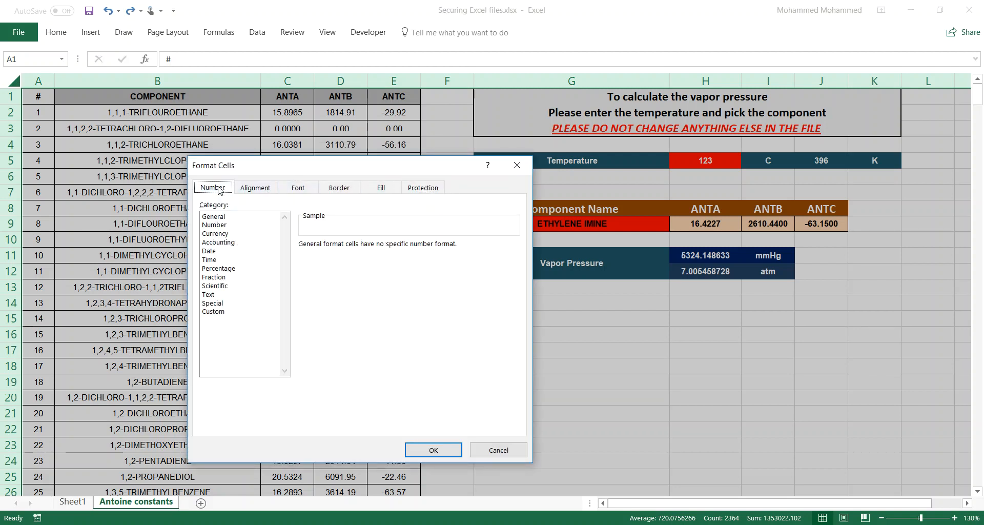
{"action": "left_click", "coordinate": [264, 189]}
{"action": "left_click", "coordinate": [298, 187]}
{"action": "left_click", "coordinate": [339, 188]}
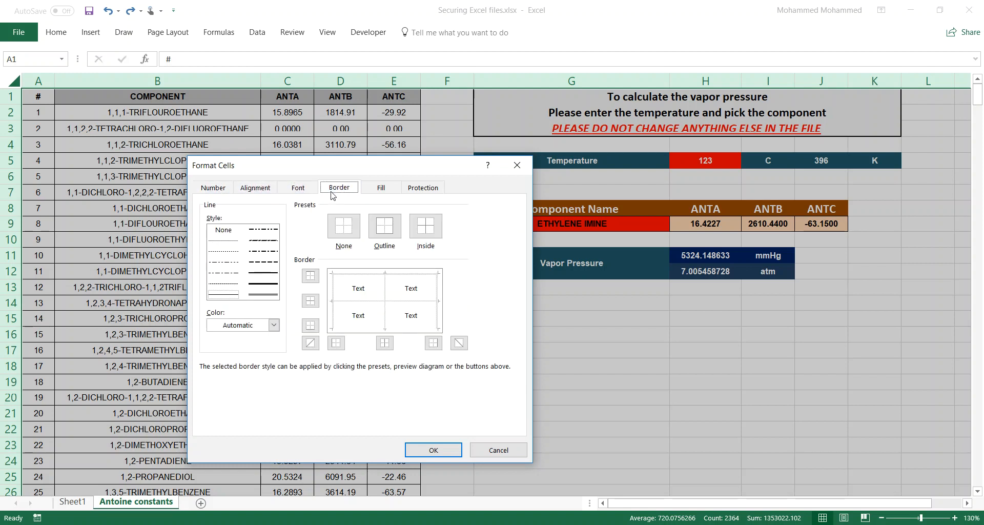
{"action": "left_click", "coordinate": [381, 187]}
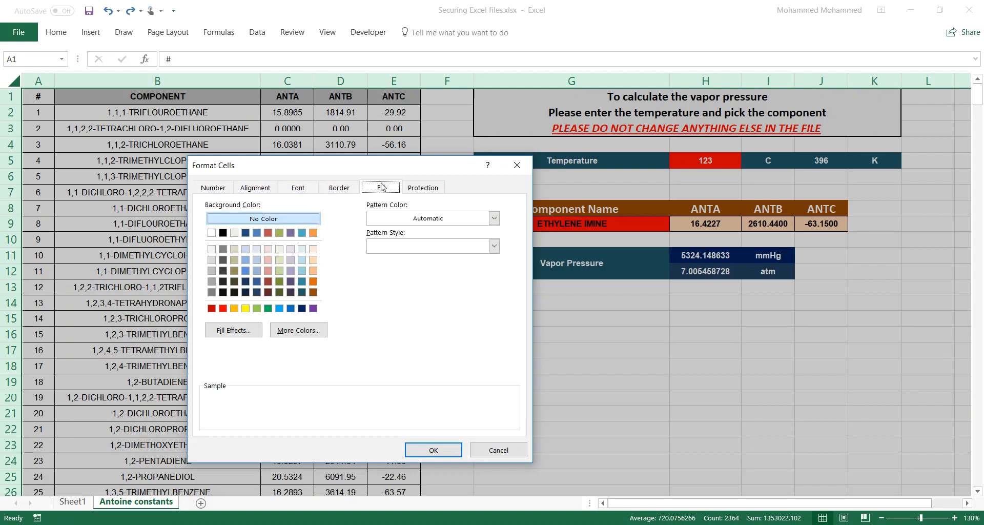
{"action": "left_click", "coordinate": [429, 188]}
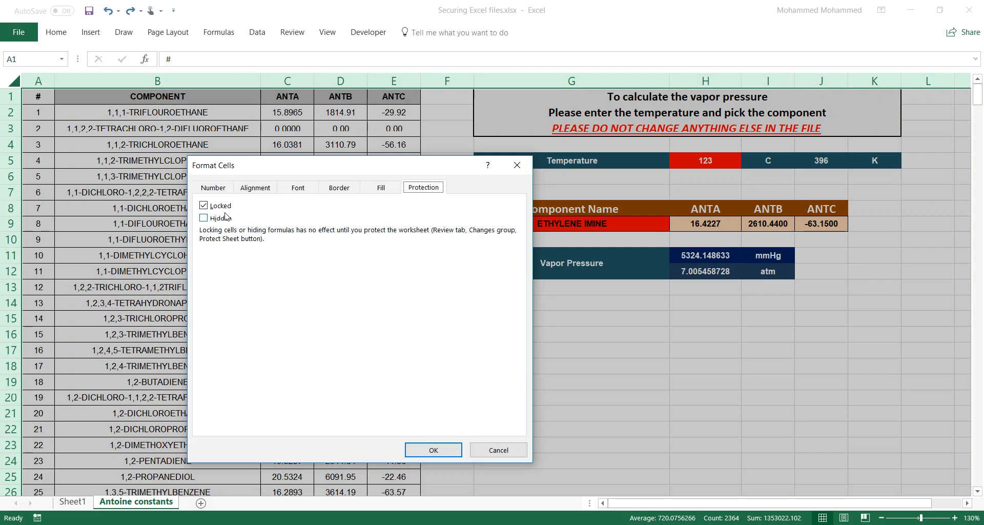
Step: Change the Locked setting for all cells, apply it, and pin the Review ribbon open
{"action": "left_click", "coordinate": [209, 207]}
{"action": "left_click", "coordinate": [438, 451]}
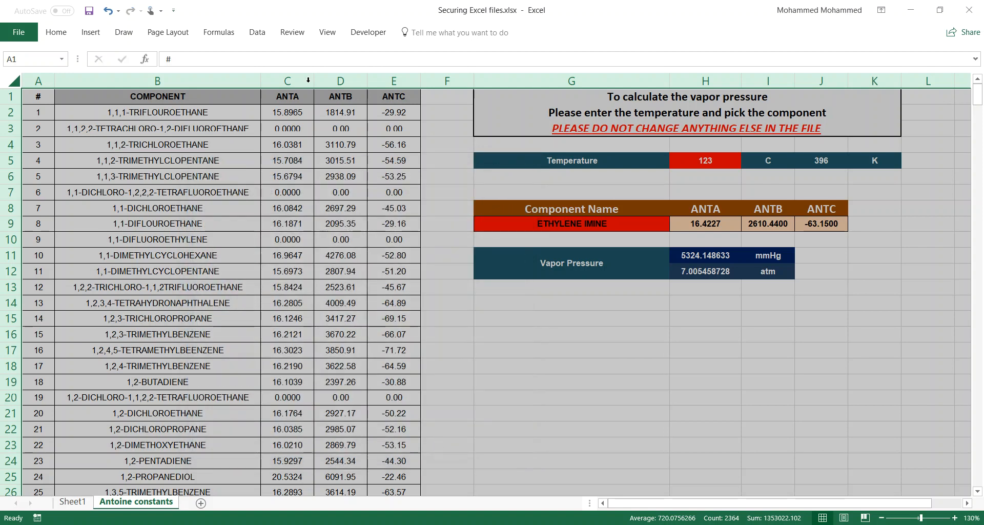
{"action": "left_click", "coordinate": [300, 33]}
{"action": "left_click", "coordinate": [301, 32]}
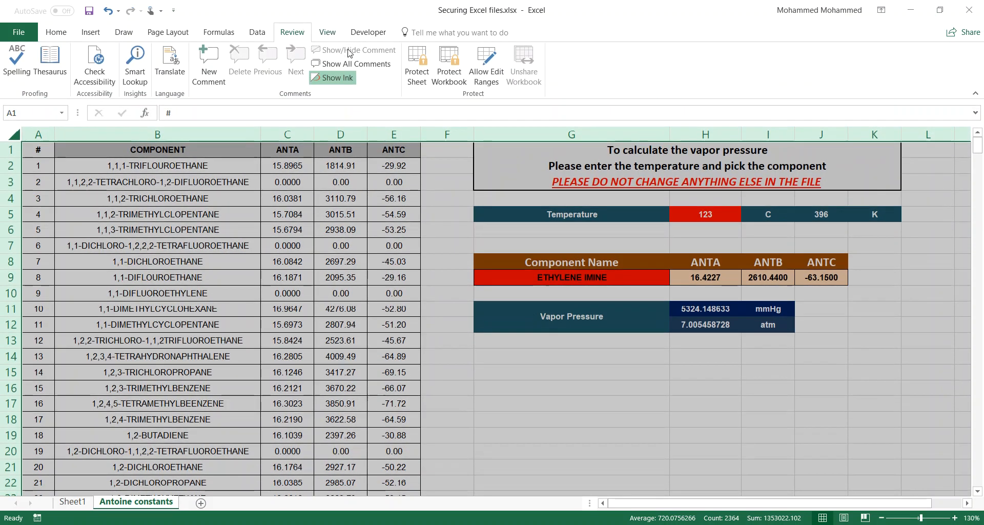
Step: Protect the sheet with a password allowing only selection of locked and unlocked cells, then select H9
{"action": "left_click", "coordinate": [414, 61]}
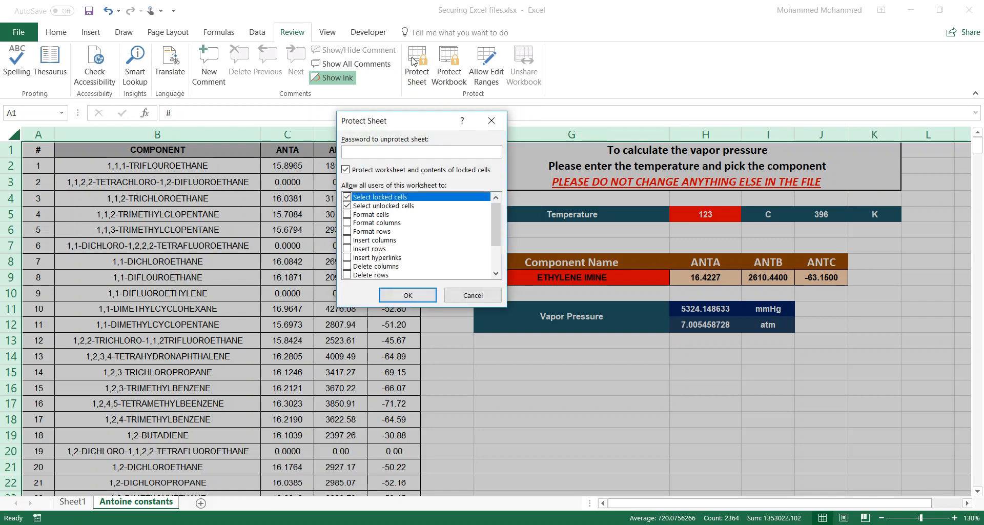
{"action": "type", "text": "123"}
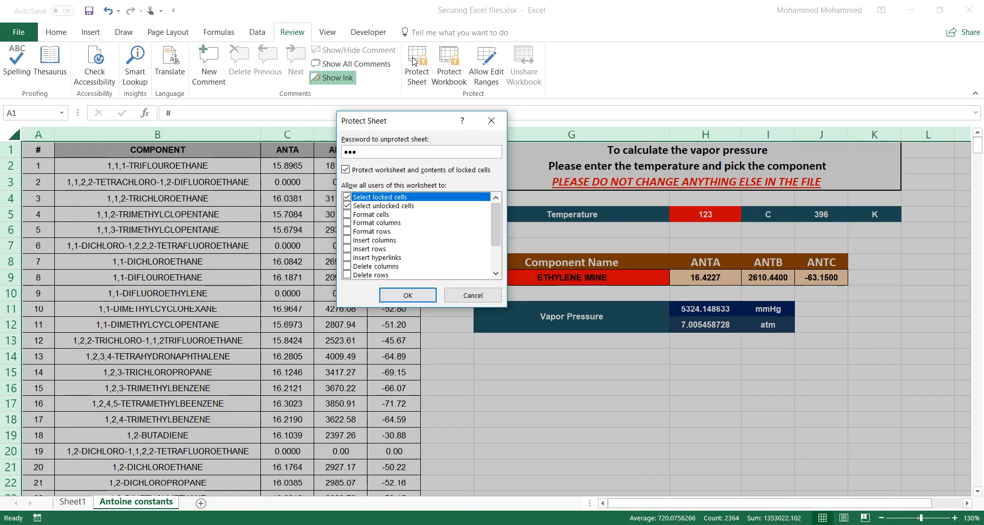
{"action": "left_click_drag", "start_coordinate": [494, 210], "coordinate": [497, 262]}
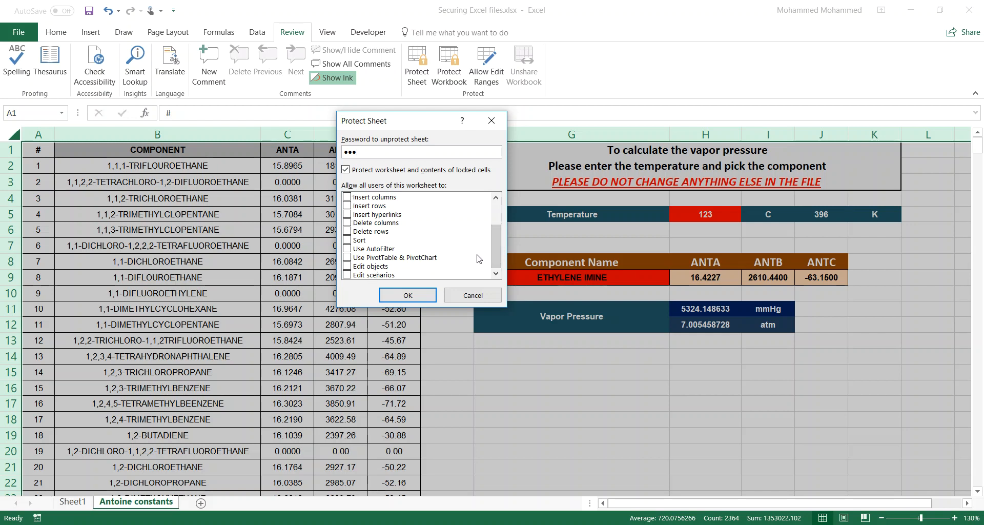
{"action": "left_click_drag", "start_coordinate": [497, 248], "coordinate": [502, 228]}
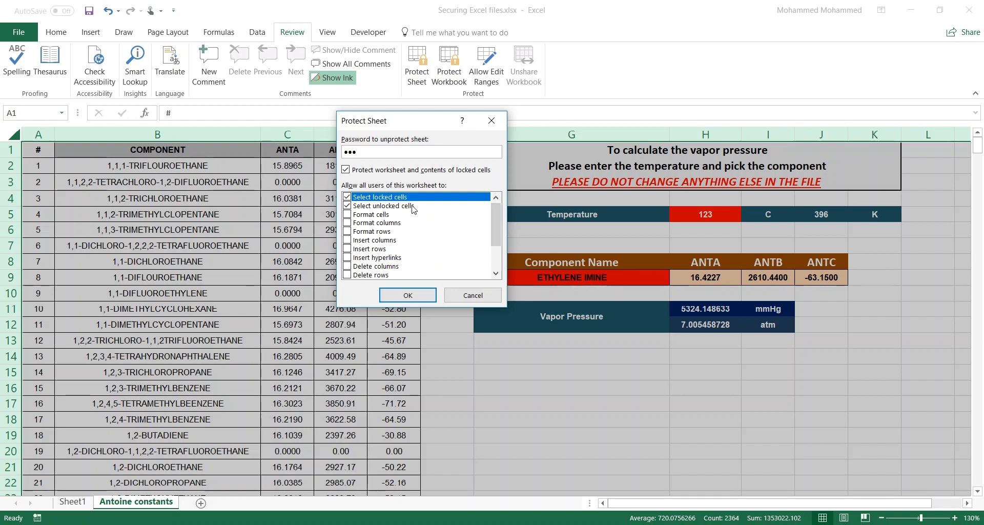
{"action": "left_click", "coordinate": [416, 292]}
{"action": "type", "text": "123"}
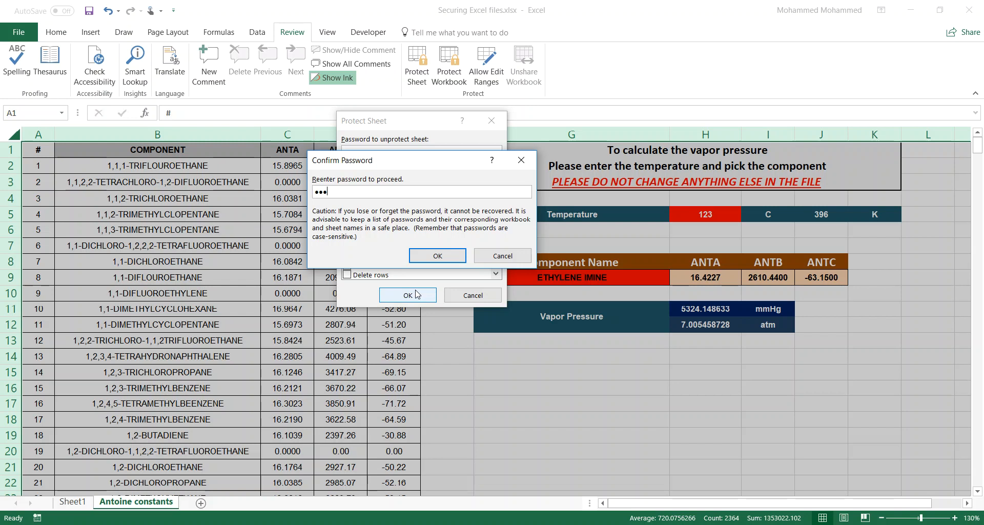
{"action": "key", "text": "Return"}
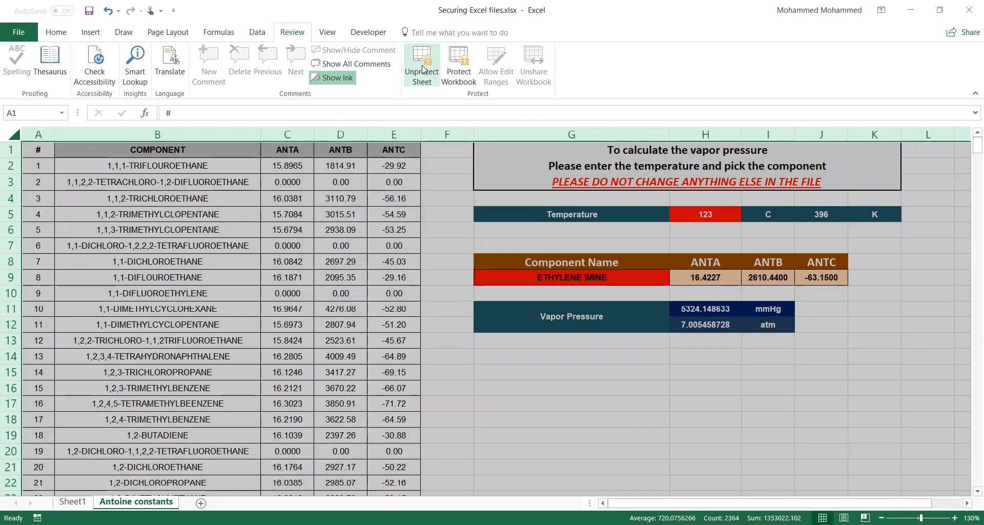
{"action": "left_click", "coordinate": [490, 290]}
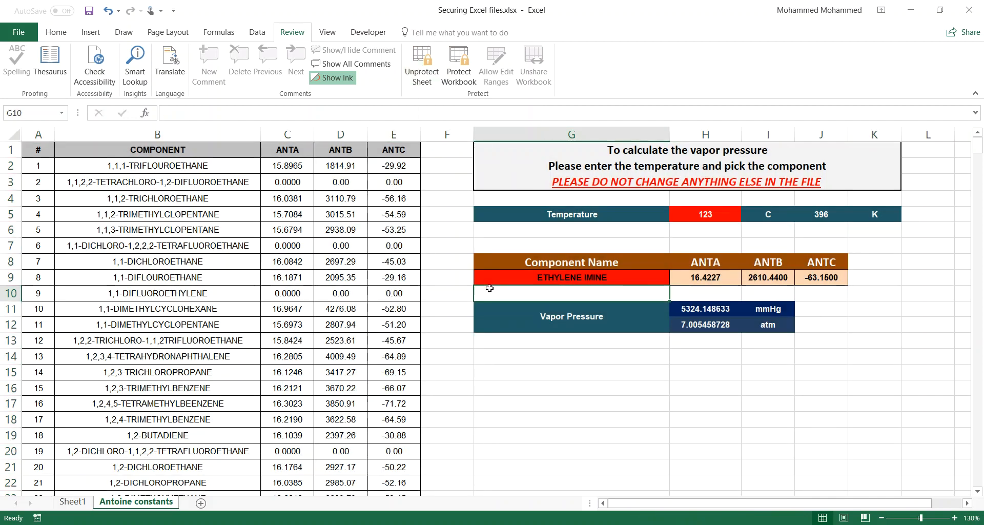
{"action": "left_click", "coordinate": [711, 285]}
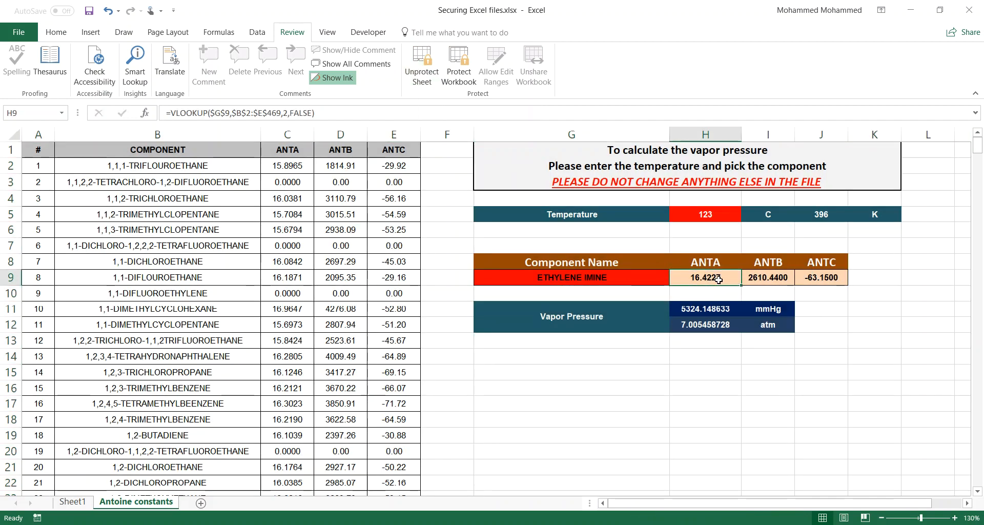
{"action": "double_click", "coordinate": [718, 279]}
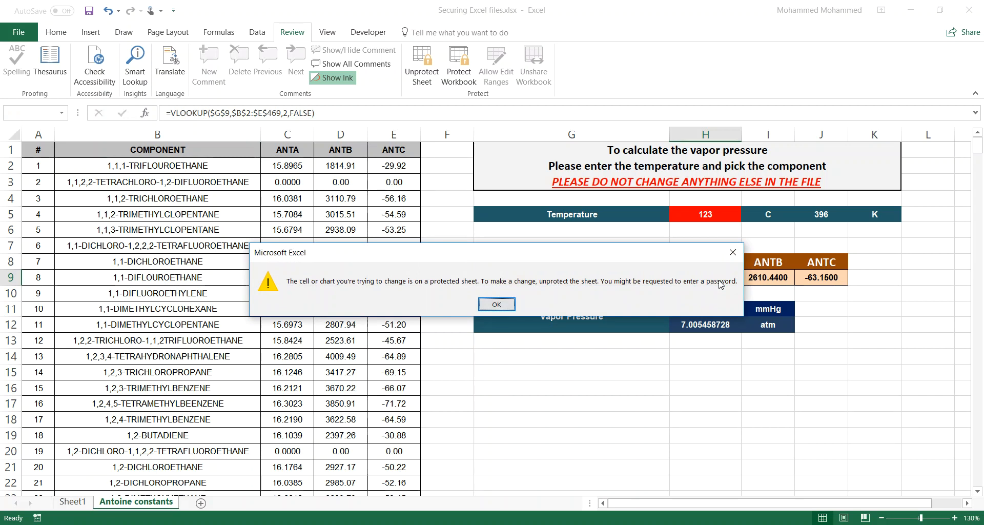
{"action": "left_click", "coordinate": [734, 253]}
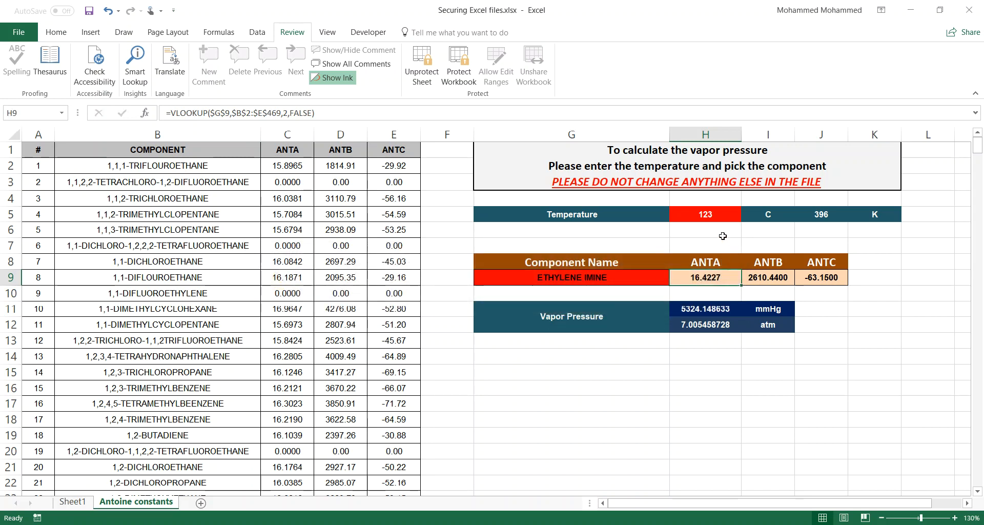
{"action": "left_click", "coordinate": [717, 209]}
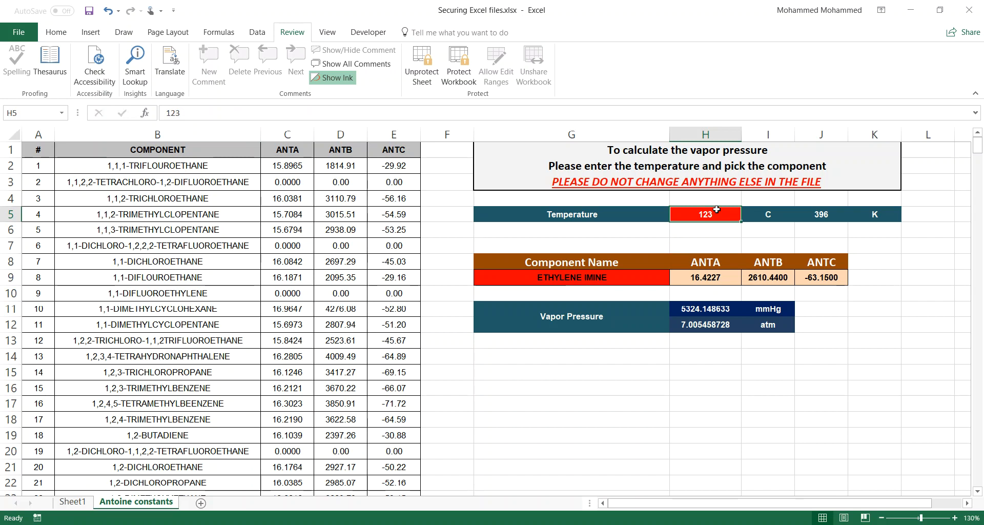
{"action": "double_click", "coordinate": [697, 277]}
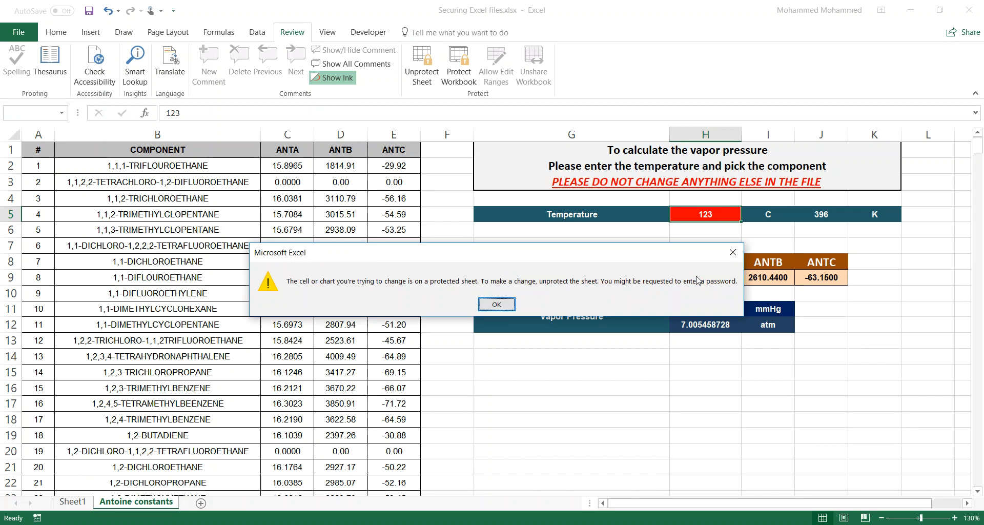
{"action": "left_click", "coordinate": [492, 303]}
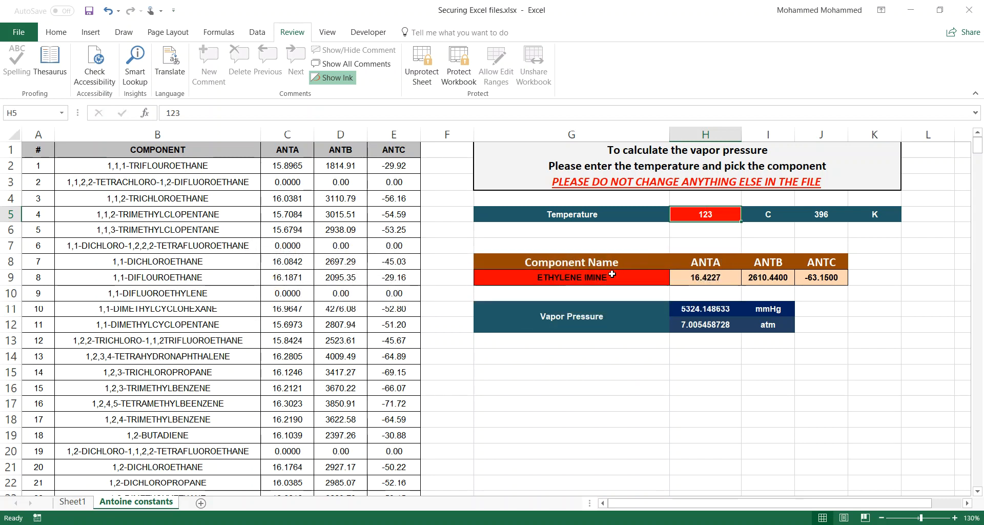
Step: Unprotect the sheet by entering its password
{"action": "left_click", "coordinate": [421, 79]}
{"action": "type", "text": "123"}
{"action": "key", "text": "Return"}
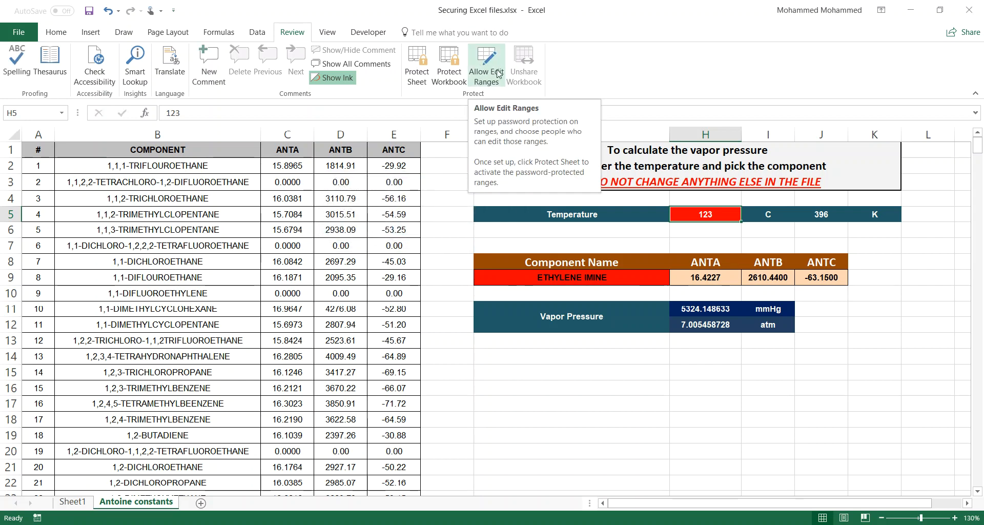
Step: Create editable range Range1 covering the temperature cell H5 and component cell G9
{"action": "left_click", "coordinate": [493, 77]}
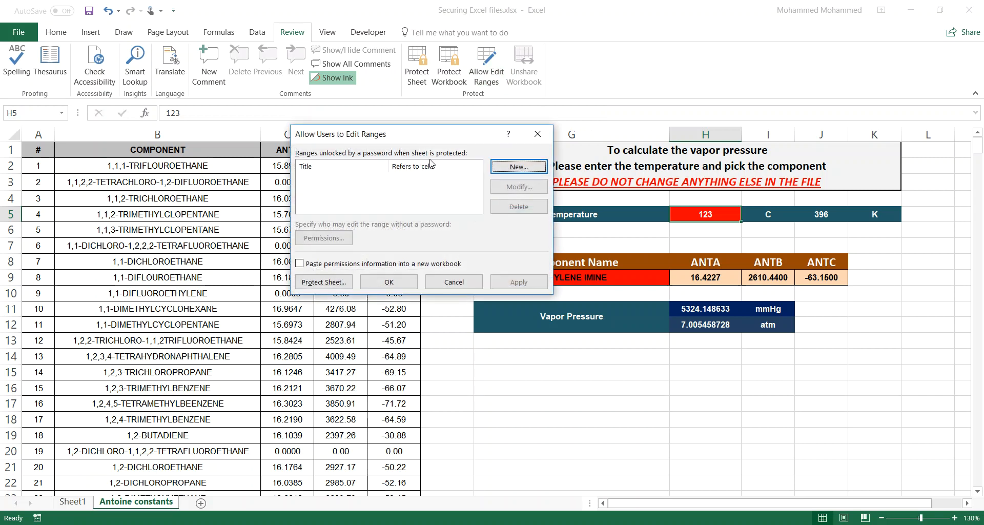
{"action": "left_click_drag", "start_coordinate": [434, 141], "coordinate": [304, 145]}
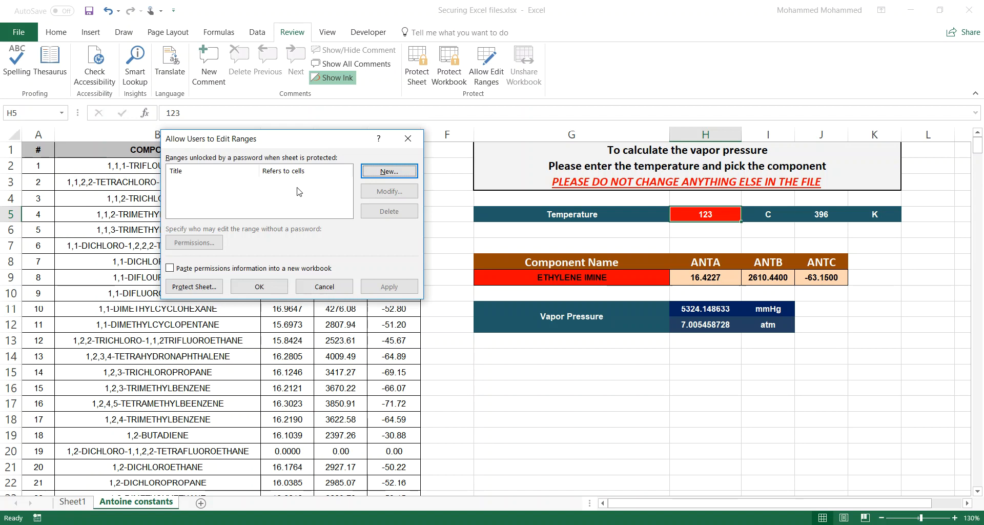
{"action": "left_click", "coordinate": [388, 171]}
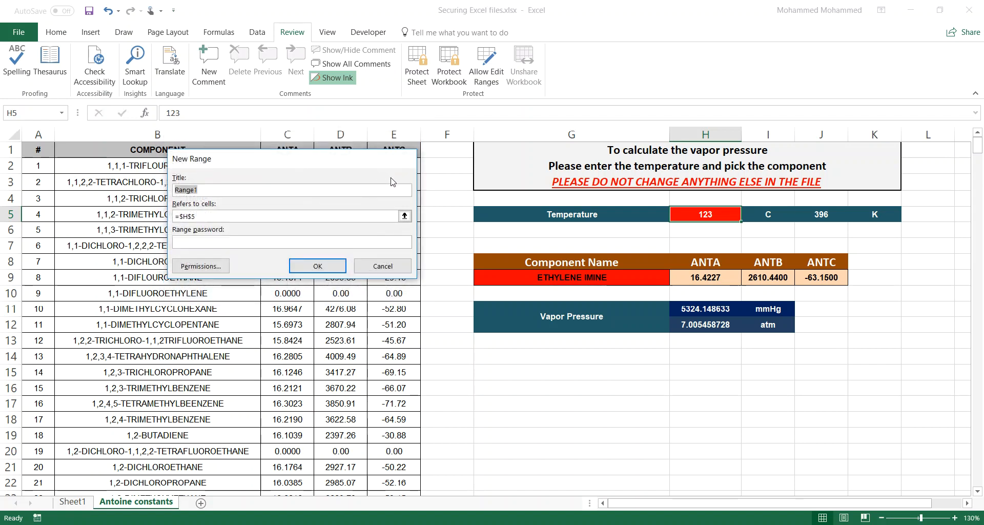
{"action": "left_click", "coordinate": [319, 219]}
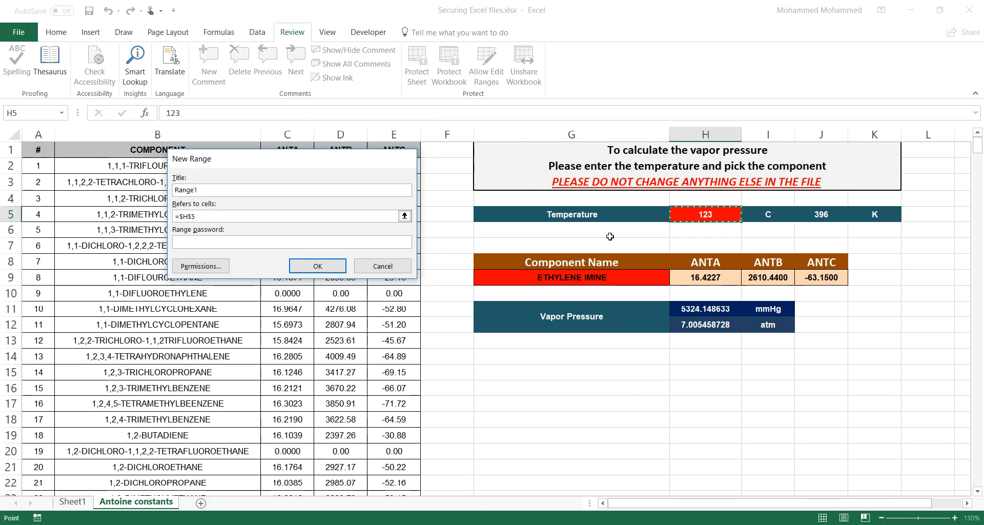
{"action": "left_click", "coordinate": [707, 214]}
{"action": "left_click", "coordinate": [641, 279], "text": "ctrl"}
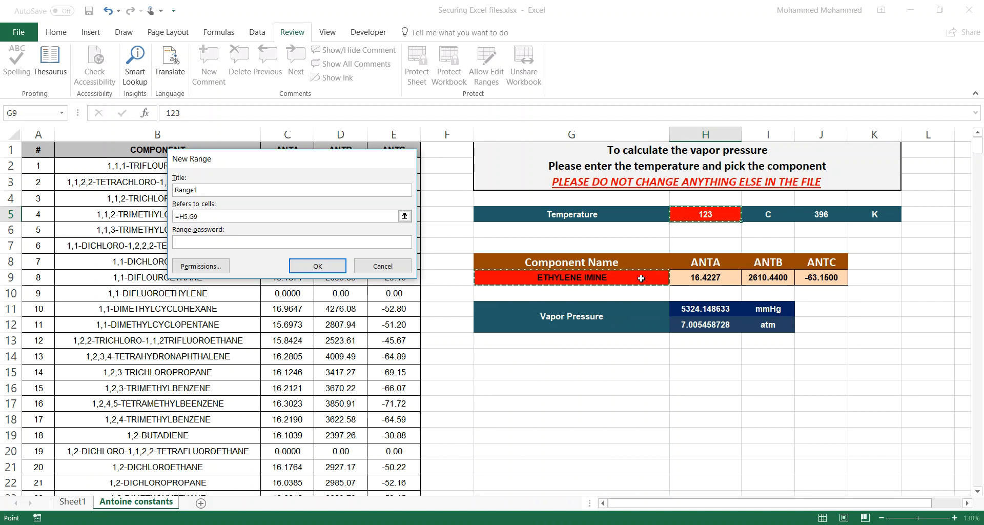
{"action": "left_click", "coordinate": [342, 268]}
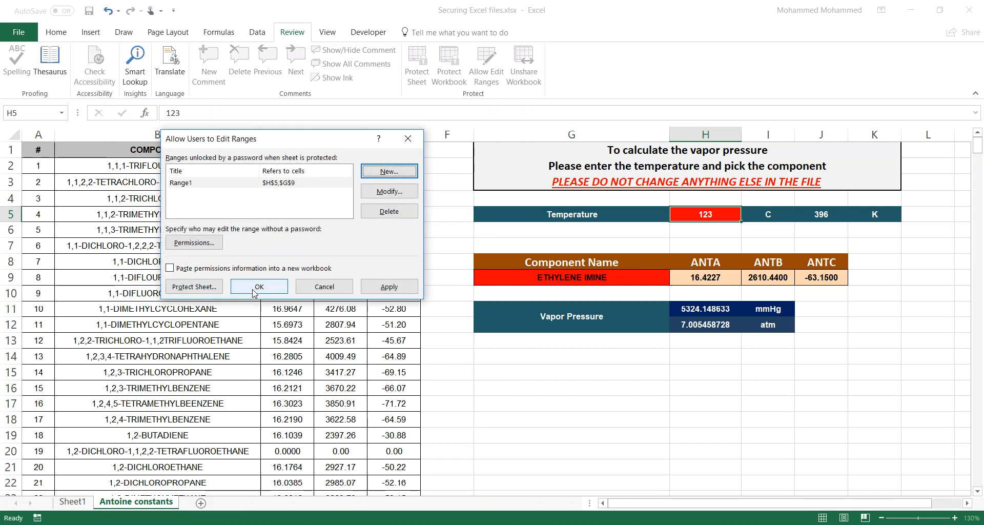
Step: Protect the sheet again with a password, re-entering it after a mismatch alert
{"action": "left_click", "coordinate": [197, 285]}
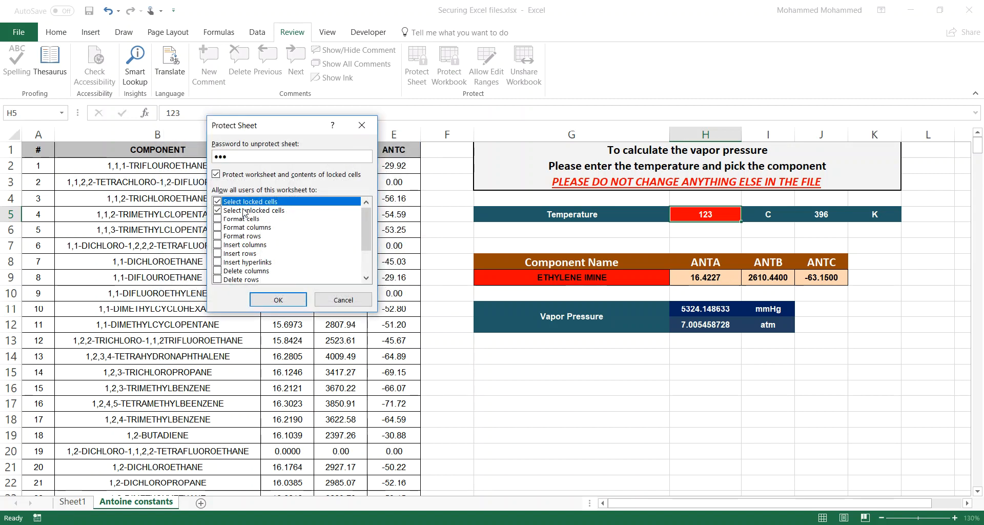
{"action": "key", "text": "Return"}
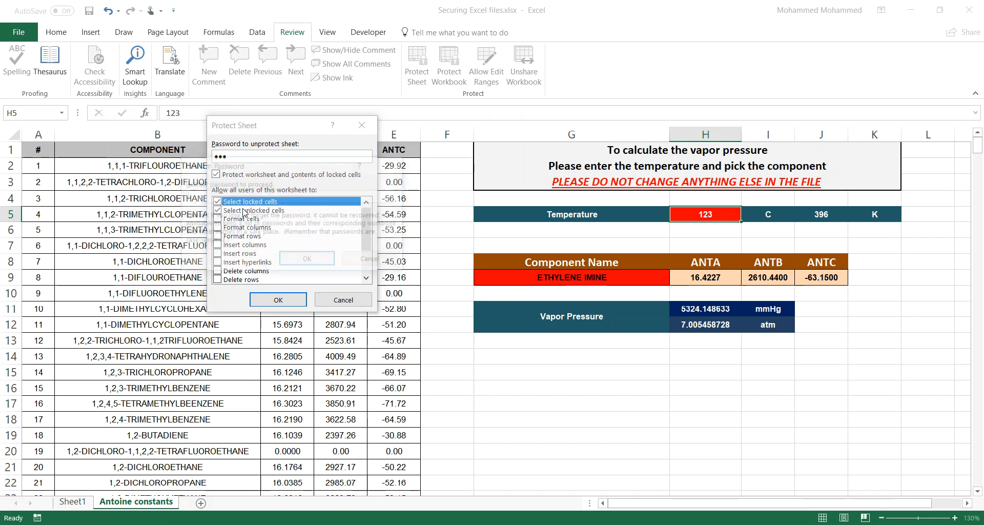
{"action": "type", "text": "123"}
{"action": "key", "text": "Return"}
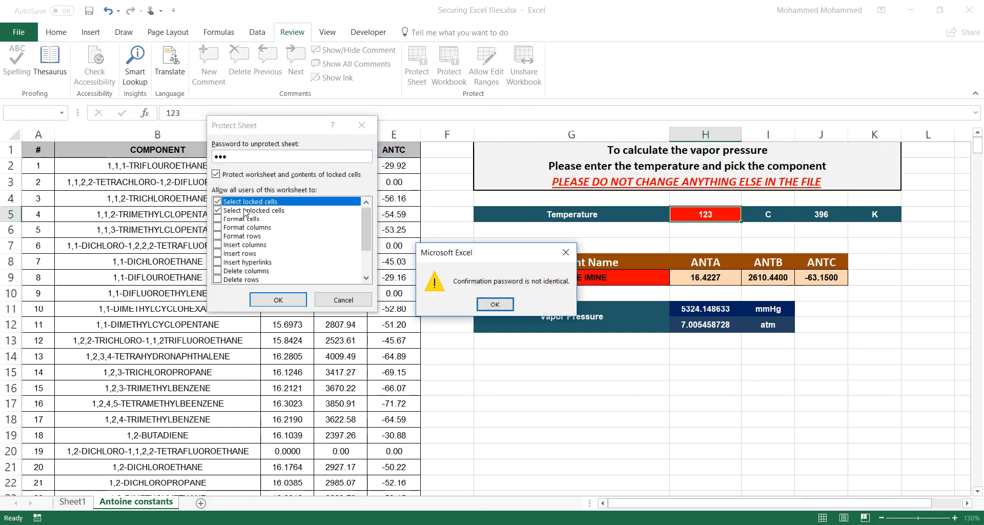
{"action": "left_click", "coordinate": [495, 304]}
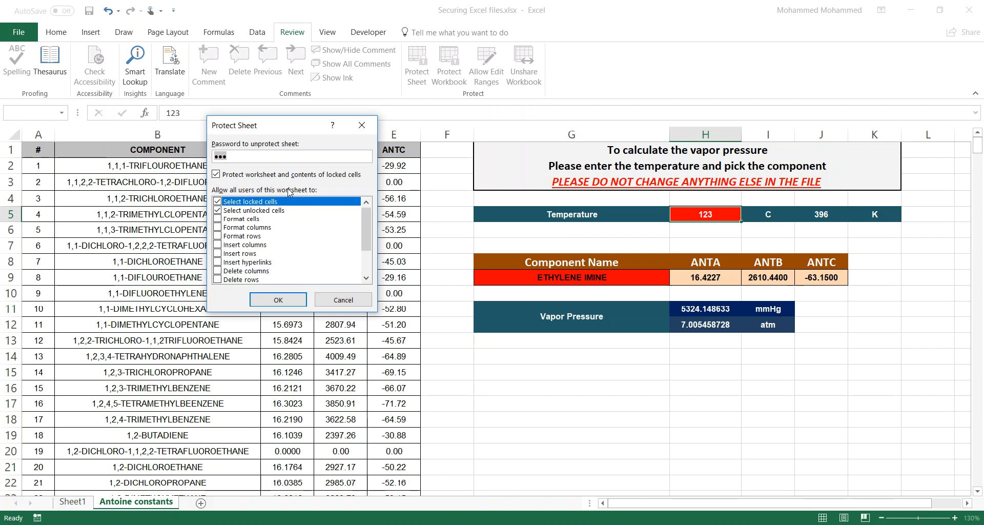
{"action": "key", "text": "Return"}
{"action": "type", "text": "12"}
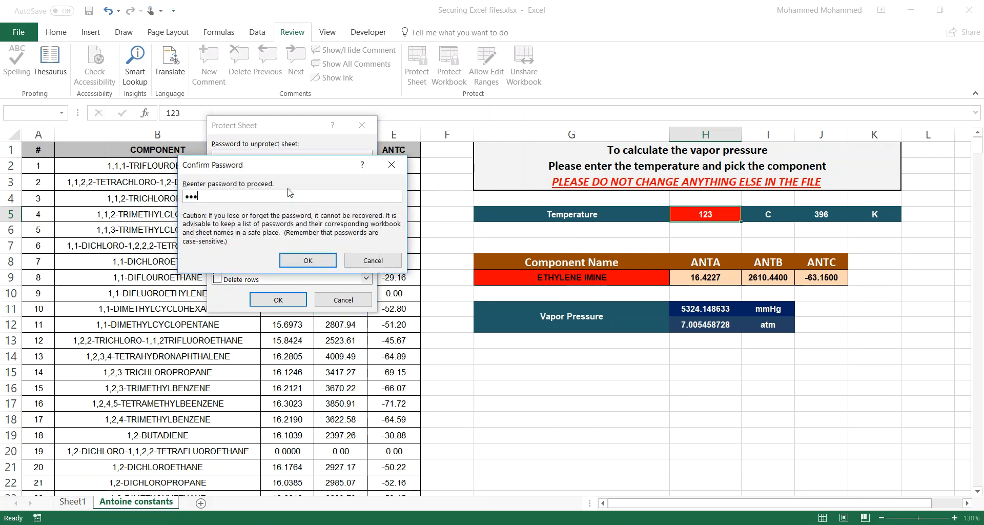
{"action": "key", "text": "Return"}
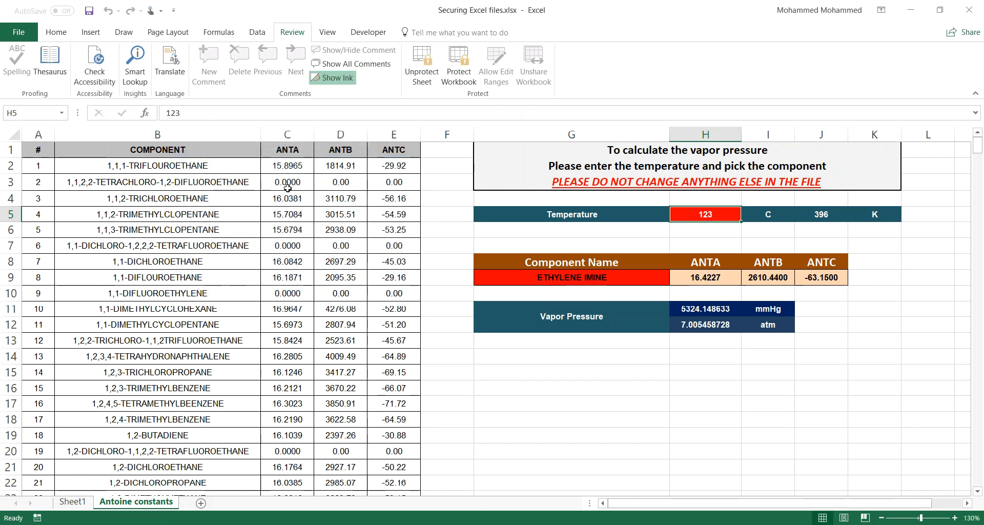
Step: Confirm the ANTA formula in H9 refuses edits, then enter 200 as the temperature in H5
{"action": "left_click", "coordinate": [695, 270]}
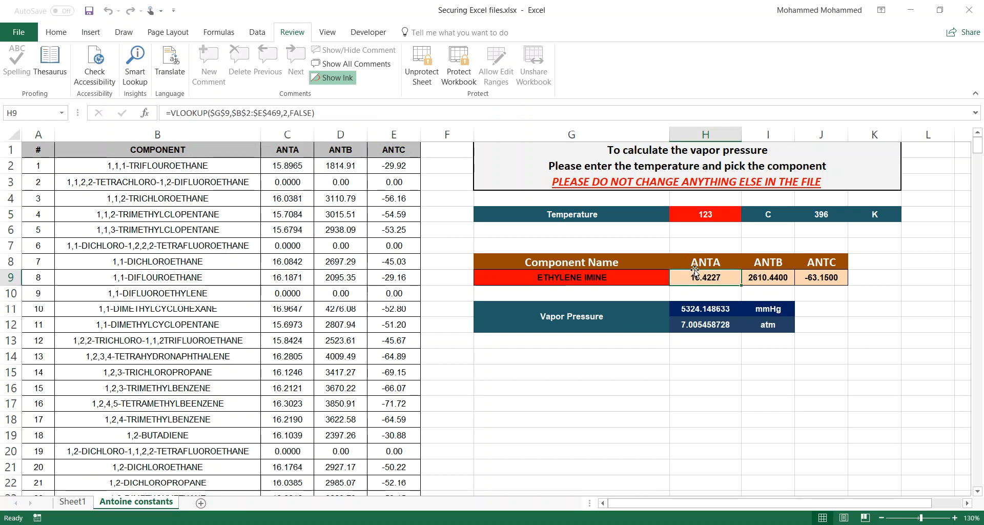
{"action": "double_click", "coordinate": [695, 270]}
{"action": "key", "text": "Return"}
{"action": "key", "text": "Up"}
{"action": "key", "text": "Up"}
{"action": "key", "text": "Up"}
{"action": "key", "text": "Up"}
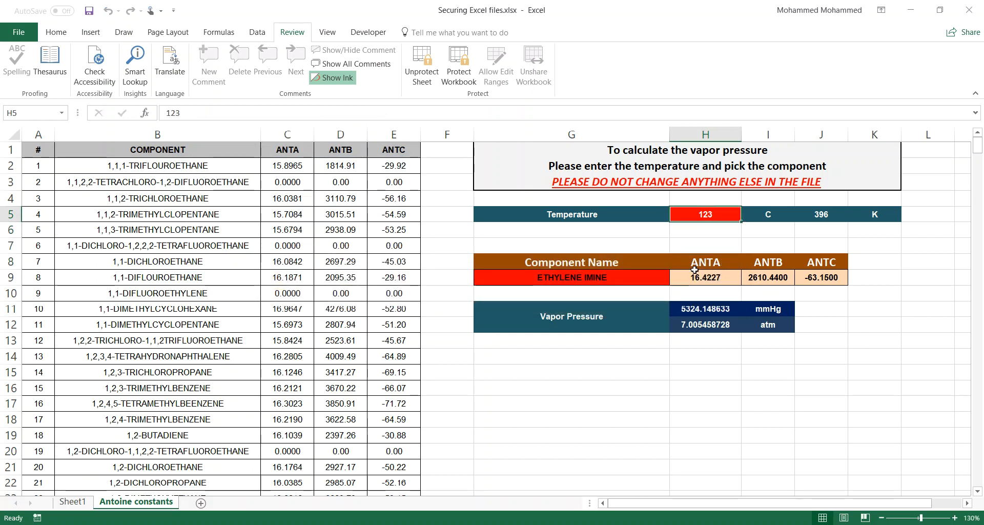
{"action": "type", "text": "200"}
{"action": "key", "text": "Return"}
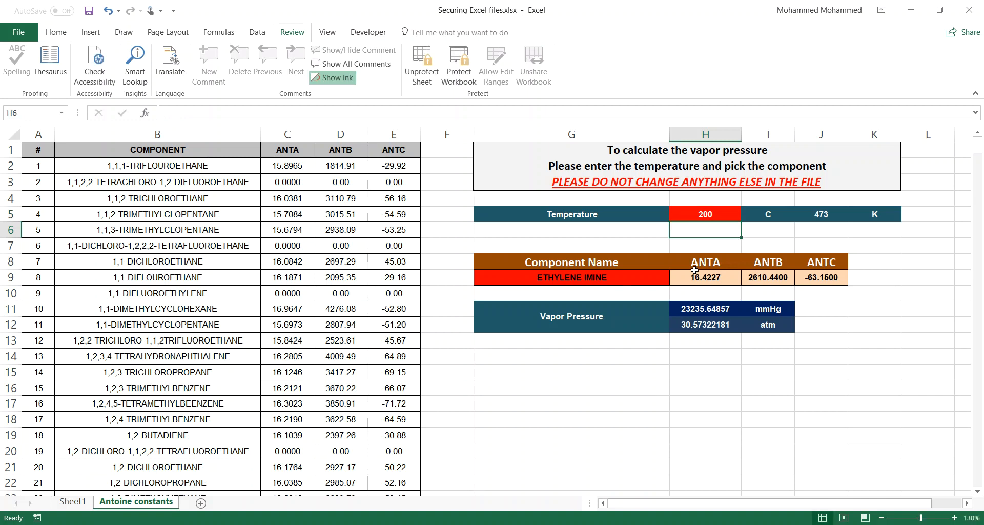
Step: Select ETHYLENE OXIDE in G9 and set the temperature in H5 to 50
{"action": "left_click", "coordinate": [659, 280]}
{"action": "left_click", "coordinate": [675, 280]}
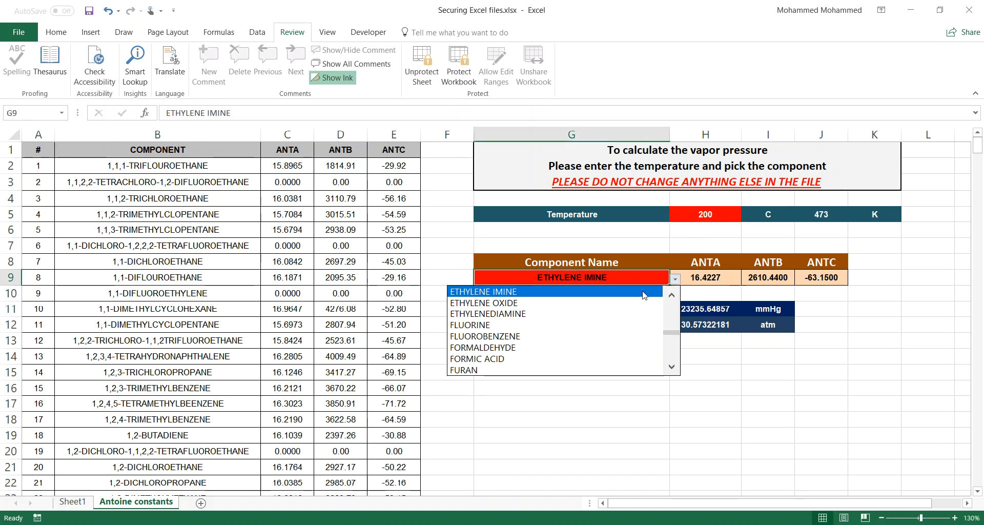
{"action": "left_click", "coordinate": [611, 305]}
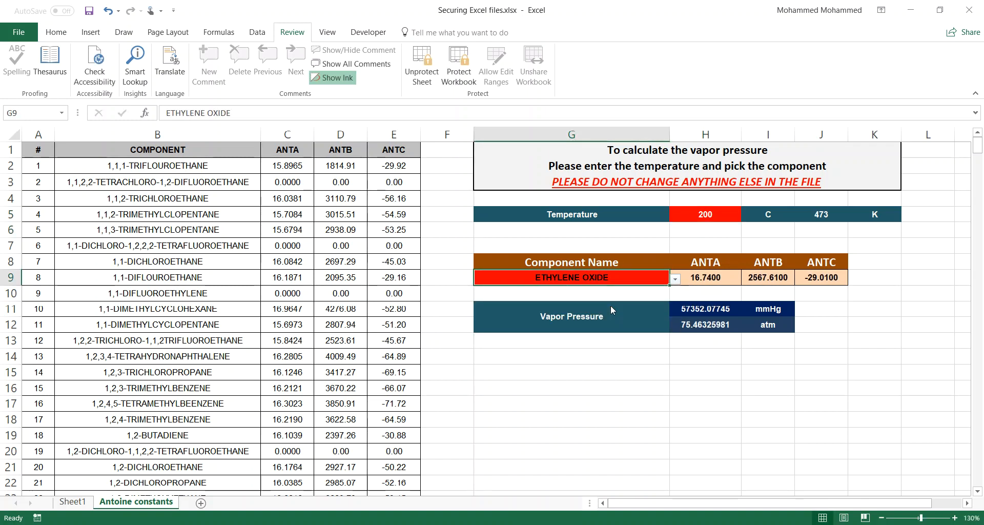
{"action": "key", "text": "Right"}
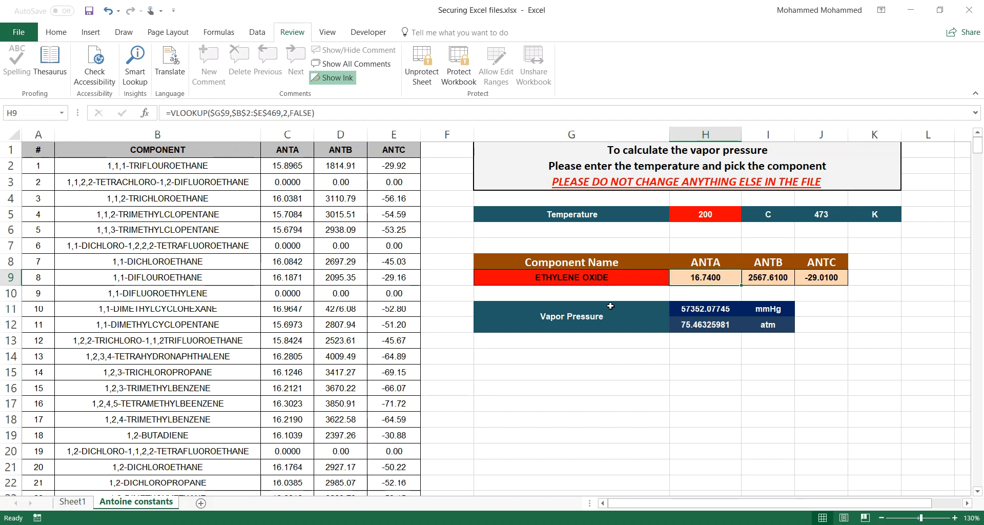
{"action": "key", "text": "Up"}
{"action": "key", "text": "Up"}
{"action": "key", "text": "Up"}
{"action": "key", "text": "Up"}
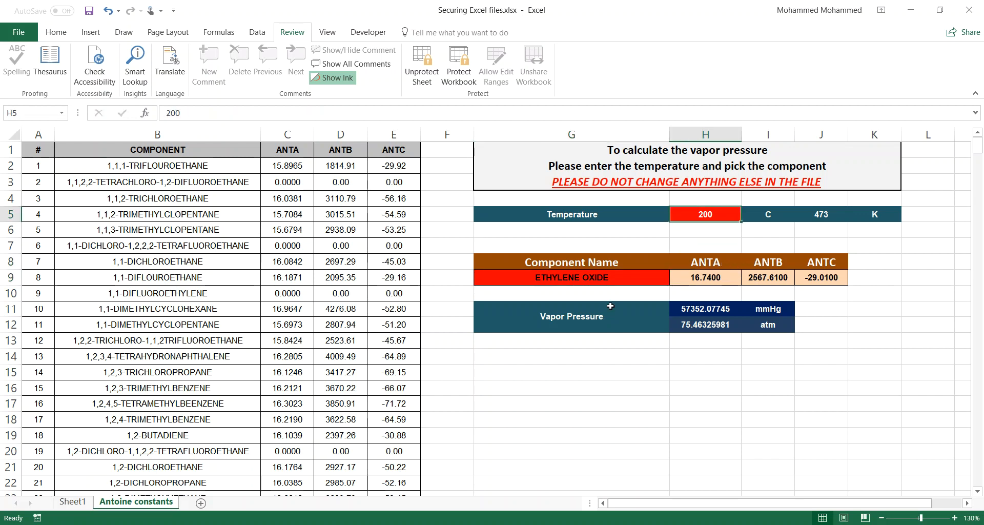
{"action": "type", "text": "50"}
{"action": "key", "text": "Return"}
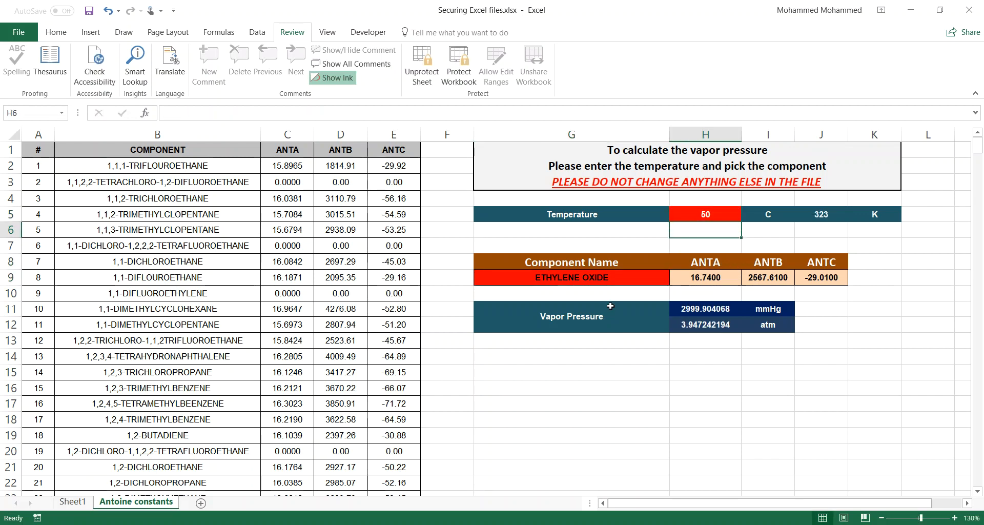
{"action": "left_click", "coordinate": [691, 214]}
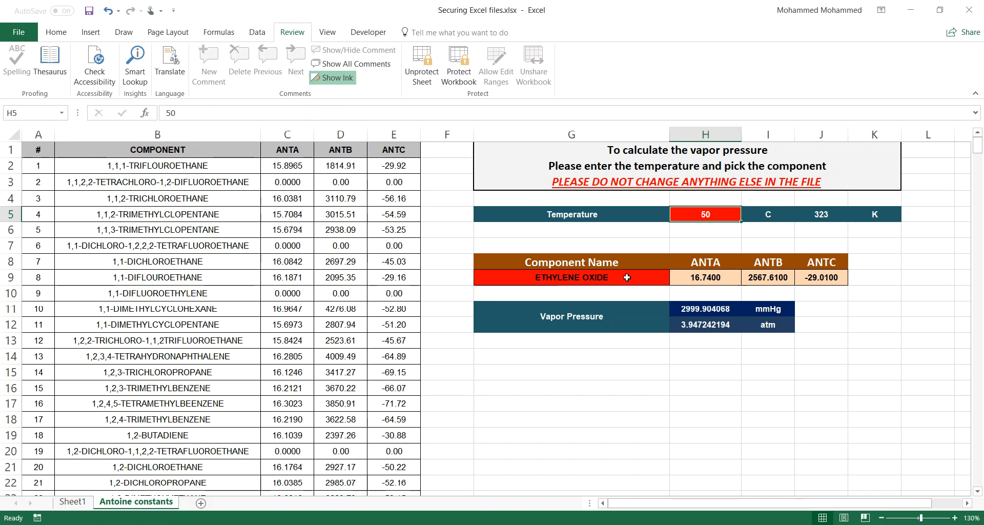
{"action": "key", "text": "Down"}
{"action": "key", "text": "Down"}
{"action": "key", "text": "Down"}
{"action": "key", "text": "Down"}
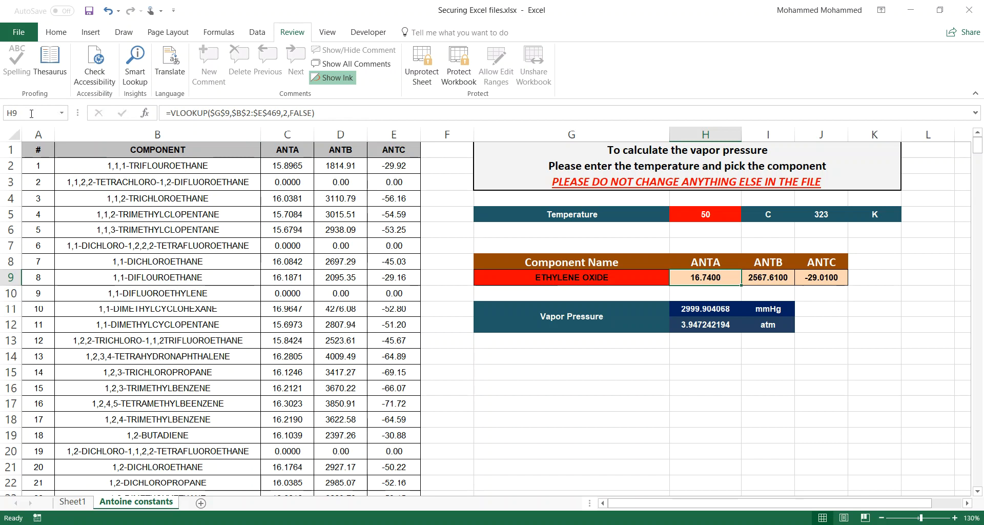
Step: Select the whole sheet and unprotect it with the password
{"action": "left_click", "coordinate": [14, 134]}
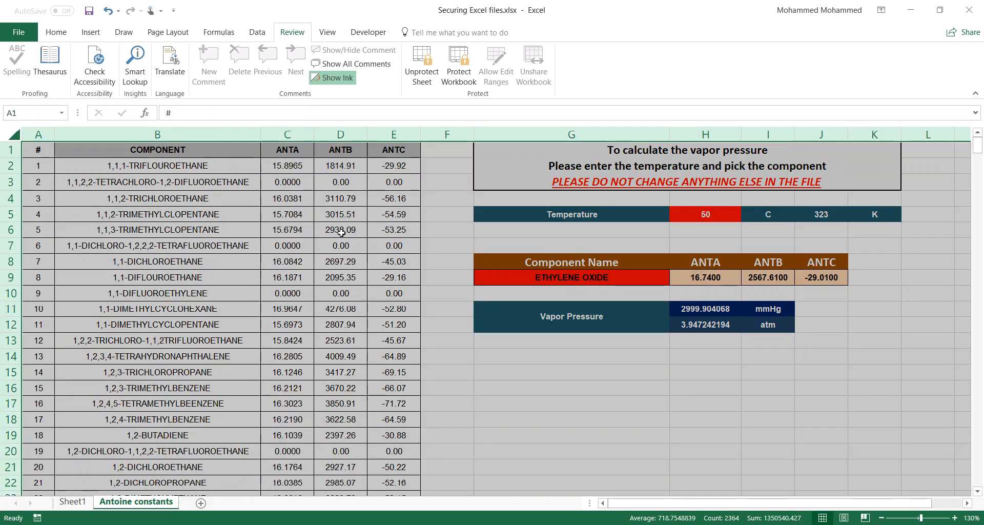
{"action": "right_click", "coordinate": [342, 233]}
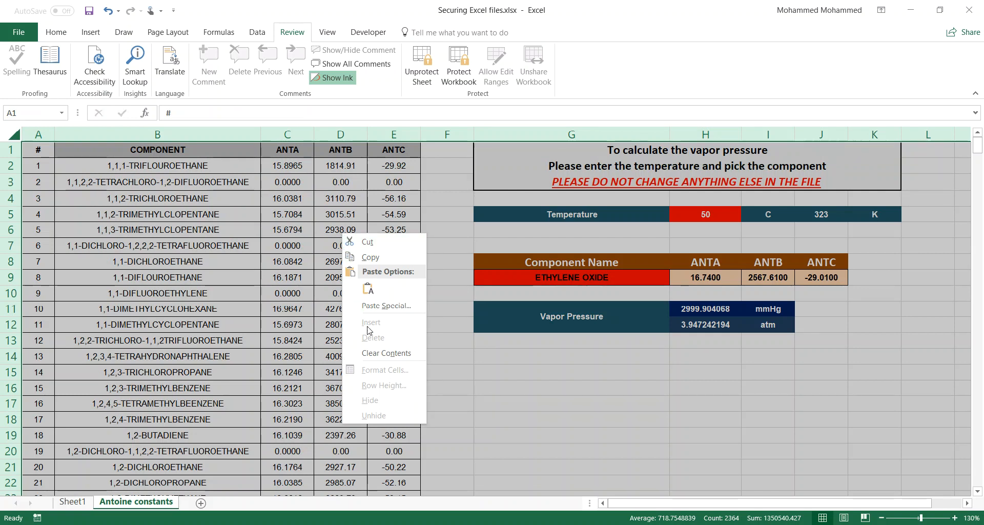
{"action": "left_click", "coordinate": [427, 59]}
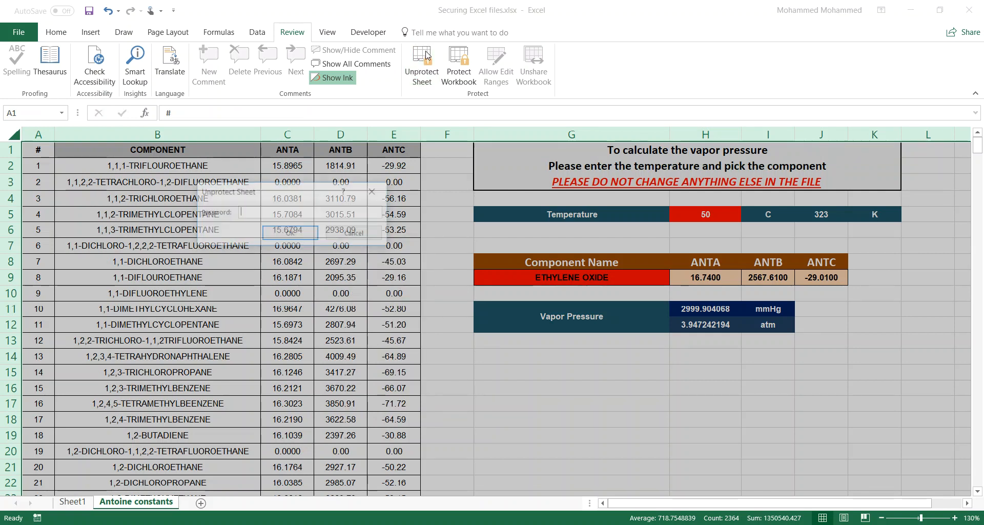
{"action": "type", "text": "***"}
{"action": "key", "text": "Return"}
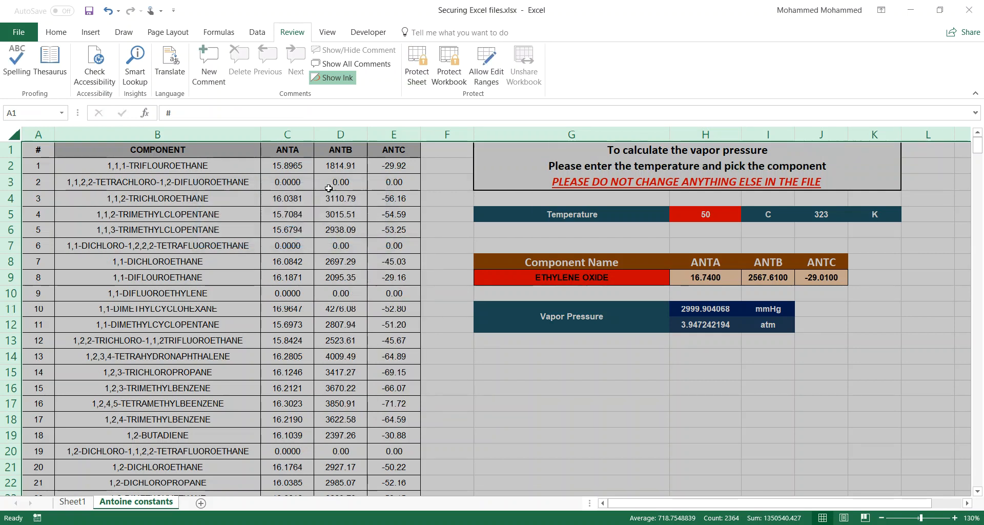
Step: Mark all cells Hidden in Format Cells' Protection tab and start protecting the sheet again
{"action": "right_click", "coordinate": [308, 239]}
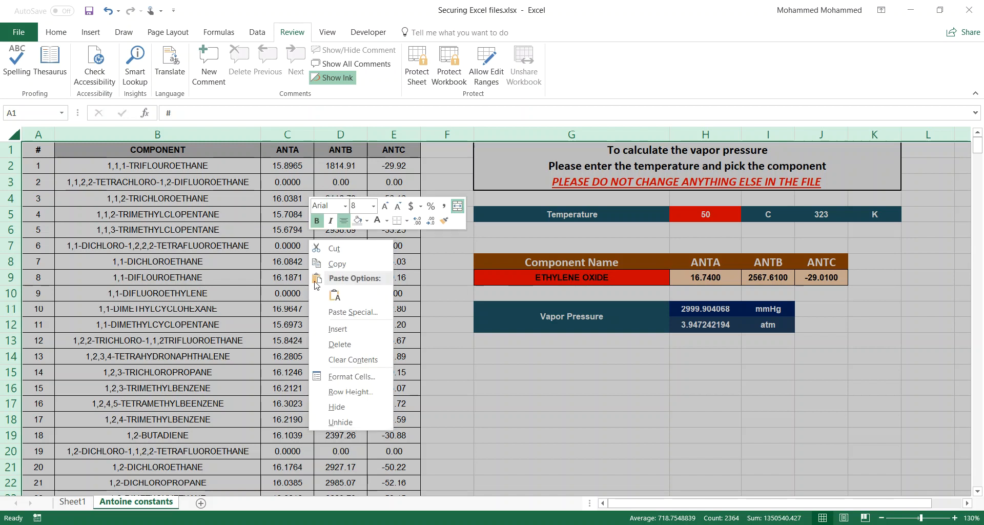
{"action": "left_click", "coordinate": [342, 380]}
{"action": "left_click", "coordinate": [185, 277]}
{"action": "left_click", "coordinate": [185, 276]}
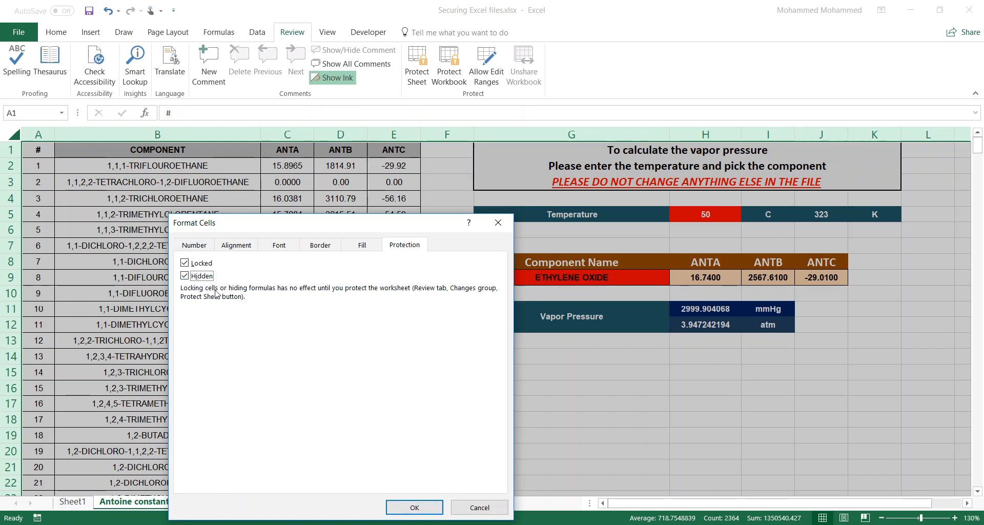
{"action": "left_click", "coordinate": [417, 508]}
{"action": "left_click", "coordinate": [418, 64]}
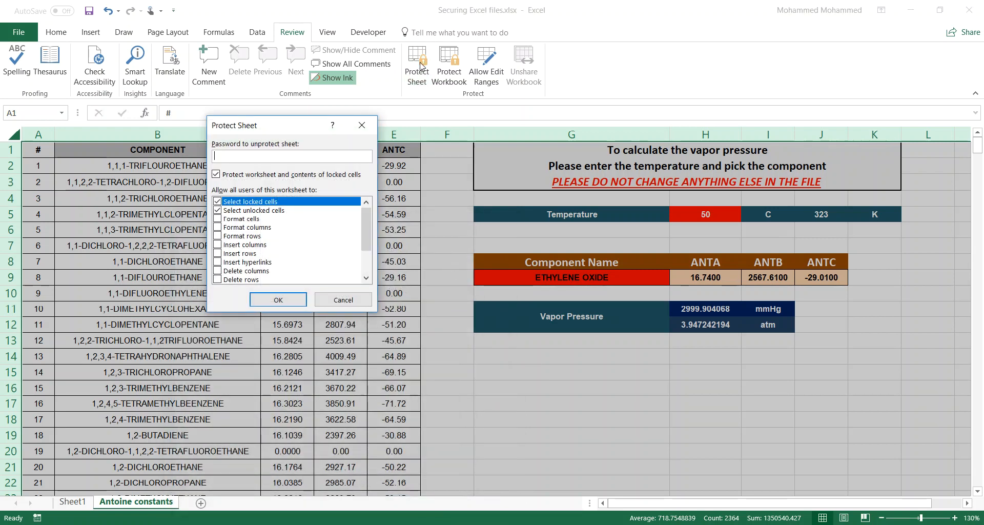
{"action": "key", "text": "Return"}
Step: Re-enter the password to finish protecting the sheet and clear the selection
{"action": "type", "text": "123"}
{"action": "key", "text": "Return"}
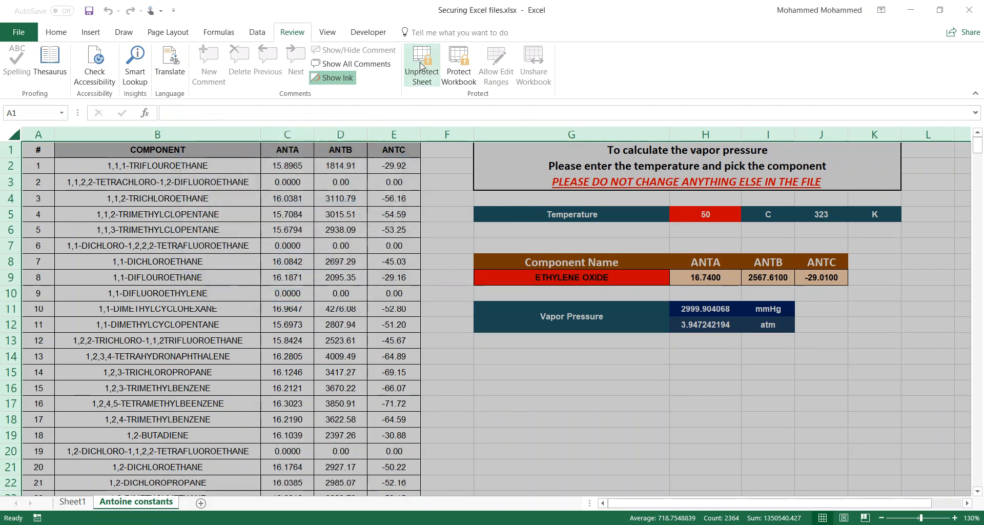
{"action": "left_click", "coordinate": [565, 235]}
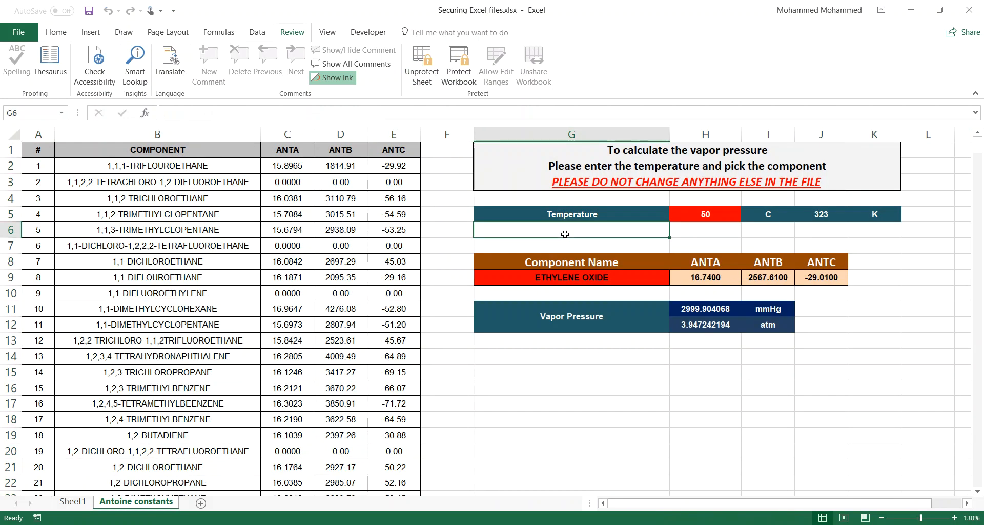
Step: Check cells H9, I9, H11, G9, H5 and H8 to confirm no formulas show in the formula bar
{"action": "key", "text": "Right"}
{"action": "key", "text": "Right"}
{"action": "key", "text": "Down"}
{"action": "key", "text": "Down"}
{"action": "key", "text": "Left"}
{"action": "key", "text": "Down"}
{"action": "key", "text": "Down"}
{"action": "key", "text": "Up"}
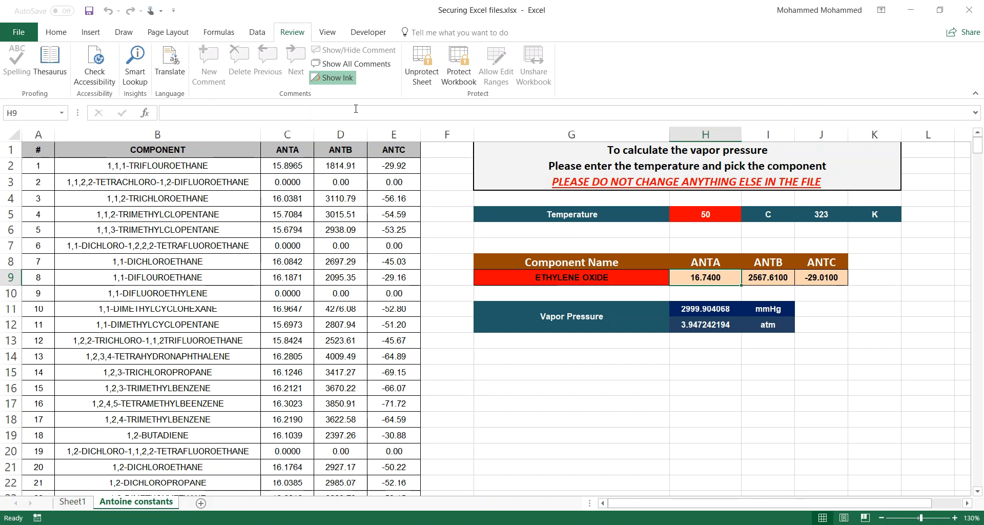
{"action": "left_click", "coordinate": [778, 279]}
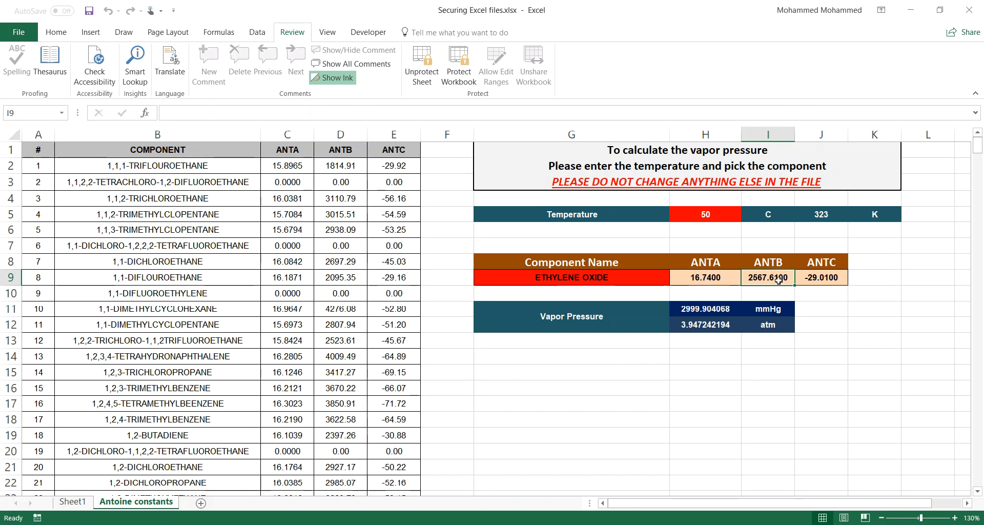
{"action": "key", "text": "Left"}
{"action": "key", "text": "Down"}
{"action": "key", "text": "Down"}
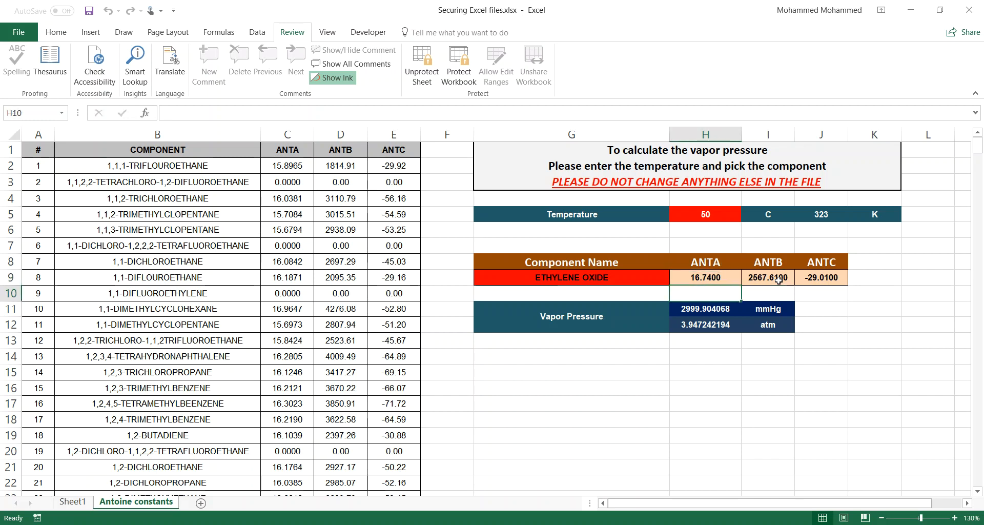
{"action": "key", "text": "Up"}
{"action": "key", "text": "Up"}
{"action": "key", "text": "Up"}
{"action": "key", "text": "Up"}
{"action": "key", "text": "Up"}
{"action": "key", "text": "Up"}
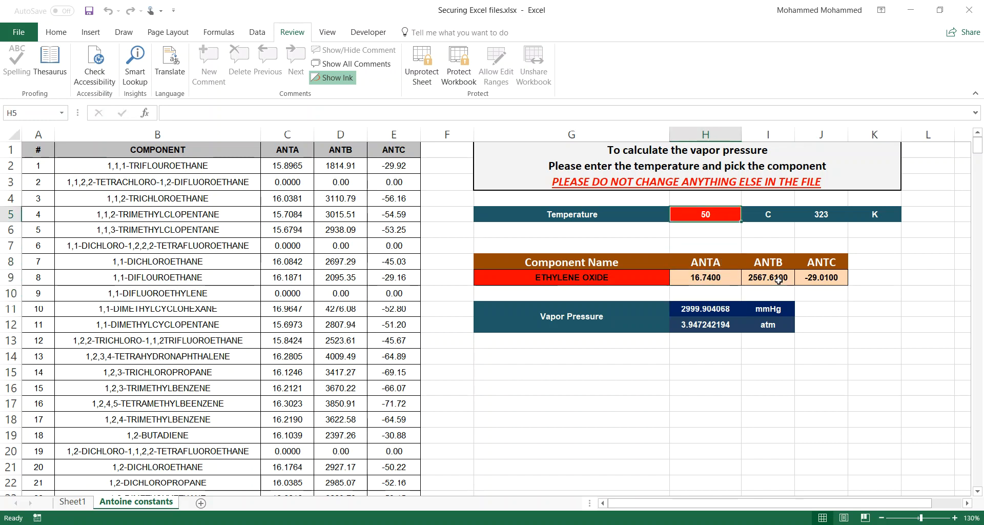
{"action": "left_click", "coordinate": [598, 282]}
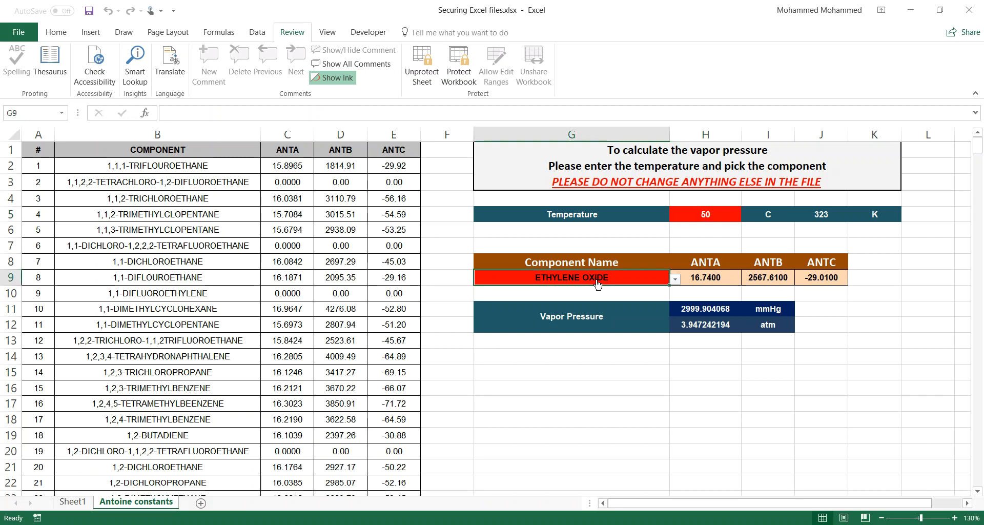
{"action": "left_click", "coordinate": [691, 211]}
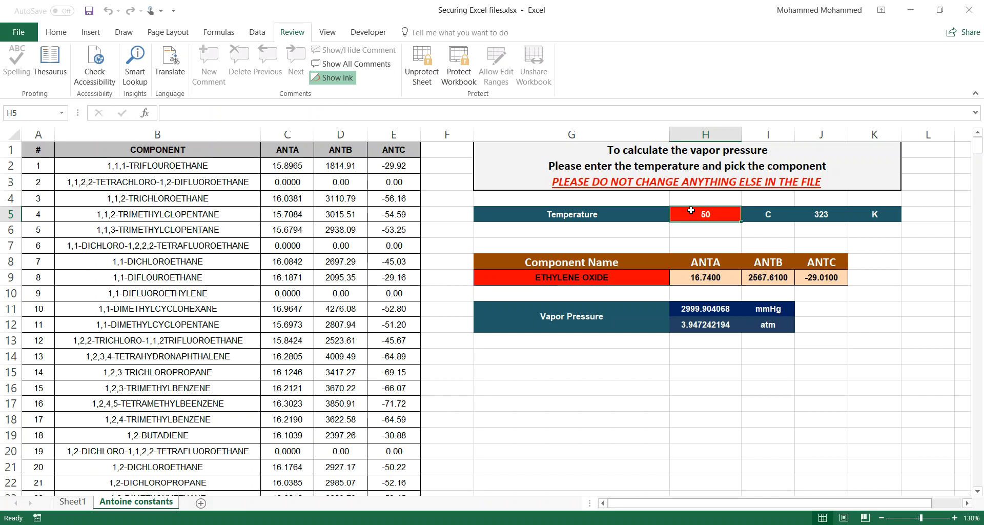
{"action": "left_click", "coordinate": [251, 158]}
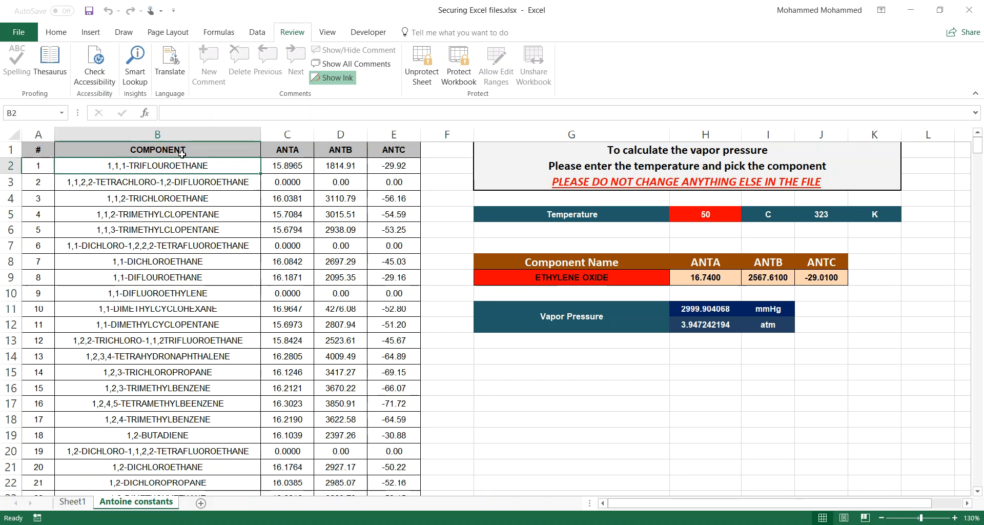
{"action": "left_click", "coordinate": [683, 263]}
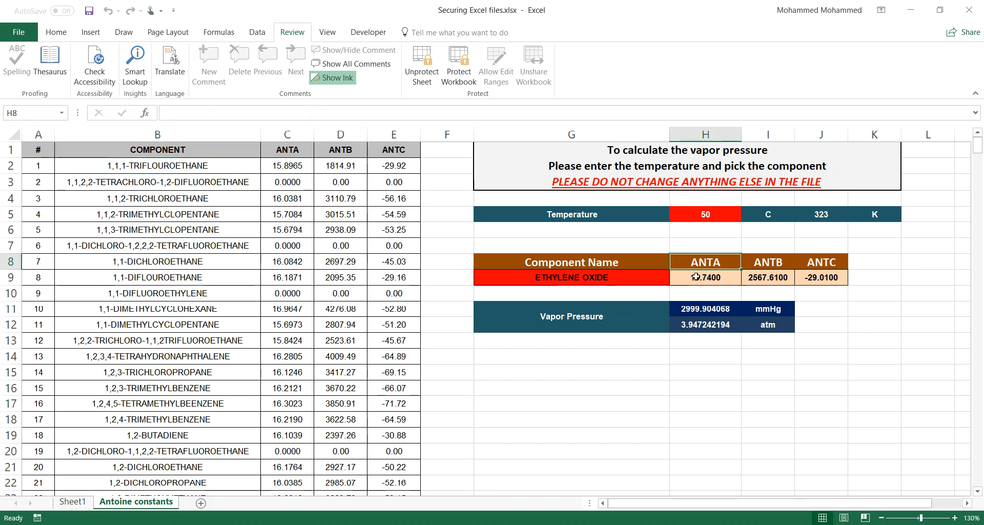
{"action": "left_click", "coordinate": [696, 277]}
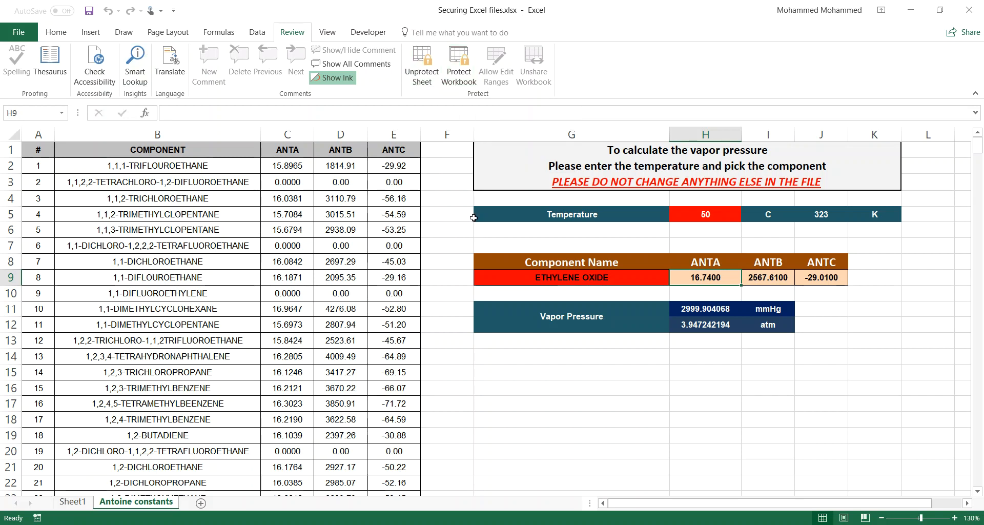
Step: Return to cell A1 and open the File Info page
{"action": "left_click", "coordinate": [471, 198]}
{"action": "key", "text": "ctrl+Up"}
{"action": "key", "text": "ctrl+Left"}
{"action": "key", "text": "ctrl+Left"}
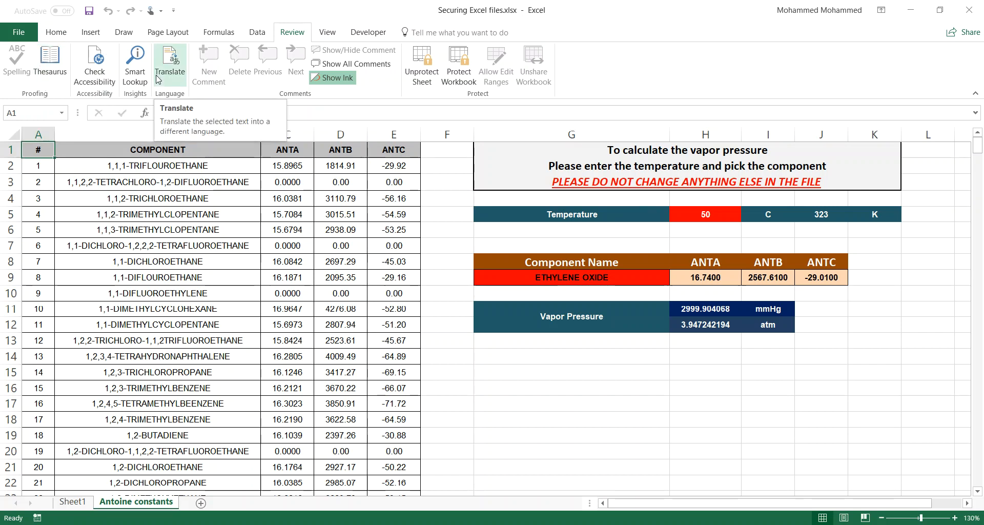
{"action": "left_click", "coordinate": [11, 35]}
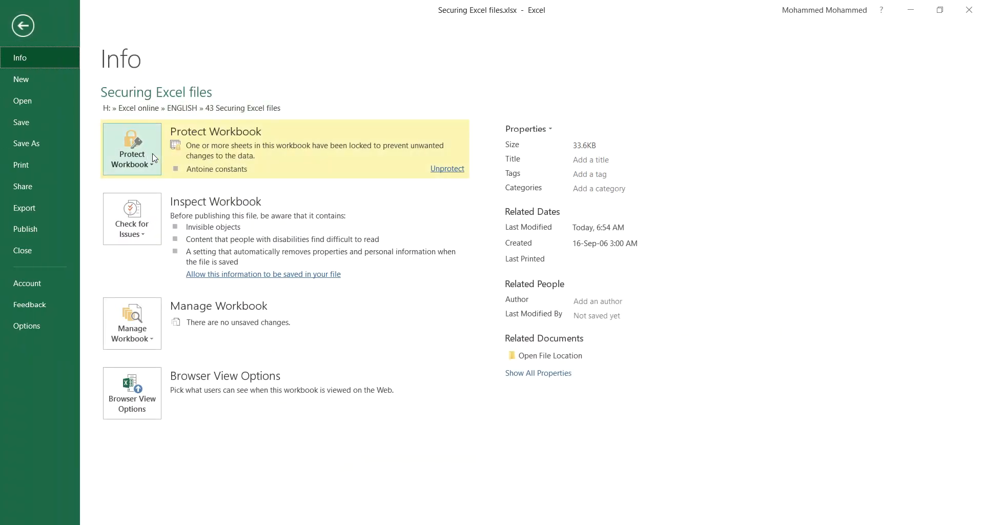
Step: Encrypt the workbook with a password via Protect Workbook > Encrypt with Password, confirming it
{"action": "left_click", "coordinate": [153, 173]}
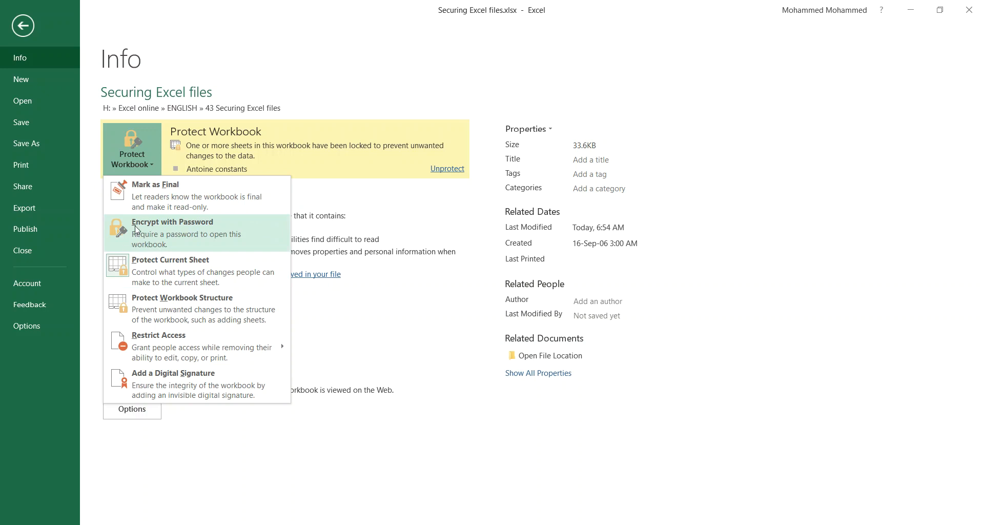
{"action": "left_click", "coordinate": [180, 236]}
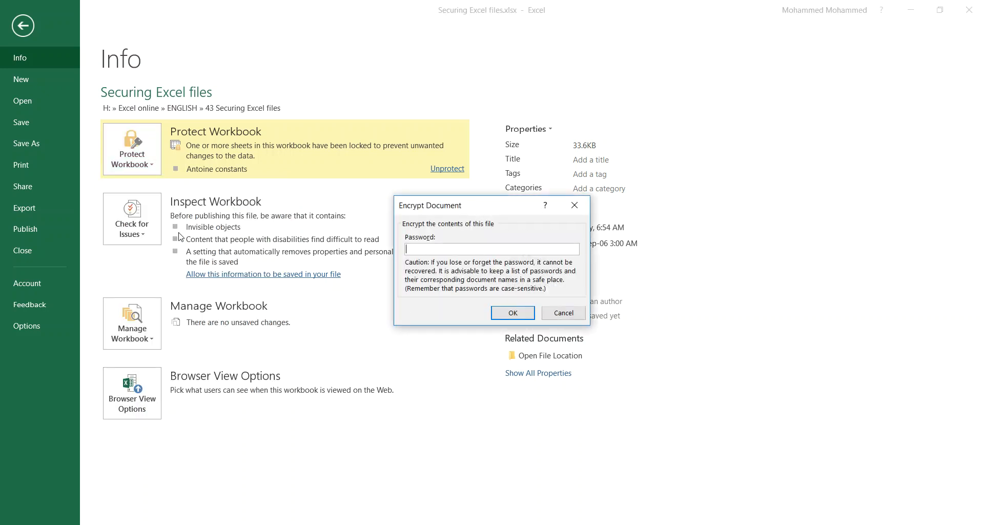
{"action": "key", "text": "Tab"}
{"action": "key", "text": "shift+Tab"}
{"action": "type", "text": "123"}
{"action": "key", "text": "Return"}
{"action": "type", "text": "12"}
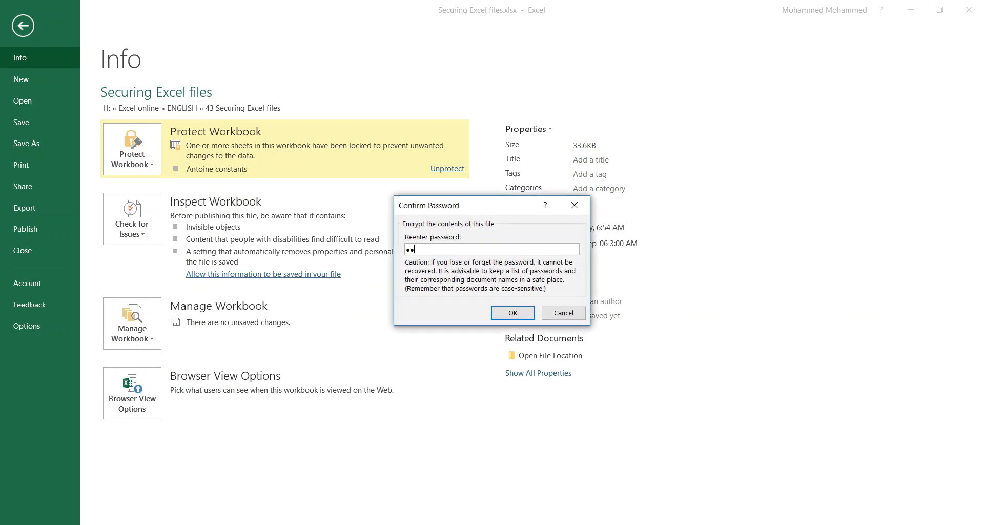
{"action": "key", "text": "Return"}
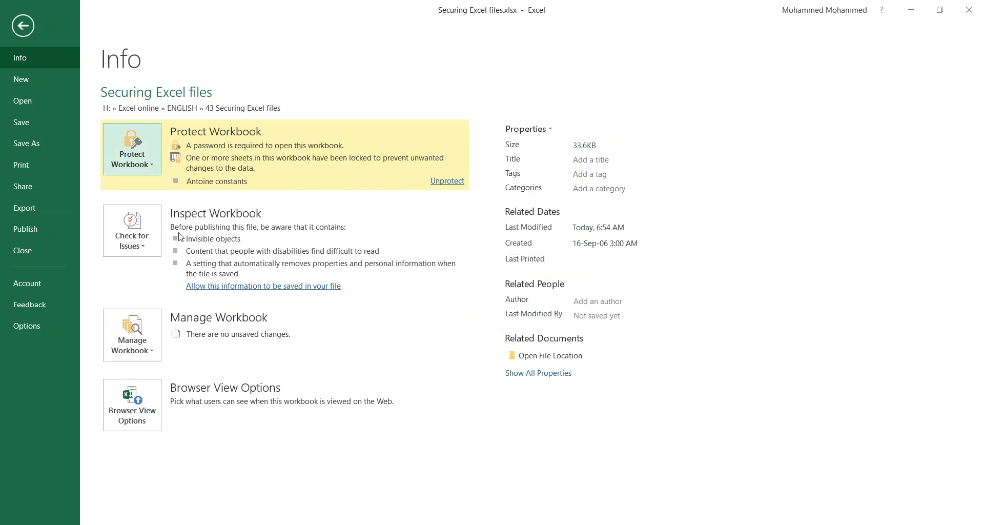
Step: Return to the worksheet, save the encrypted workbook, and close it
{"action": "left_click", "coordinate": [191, 128]}
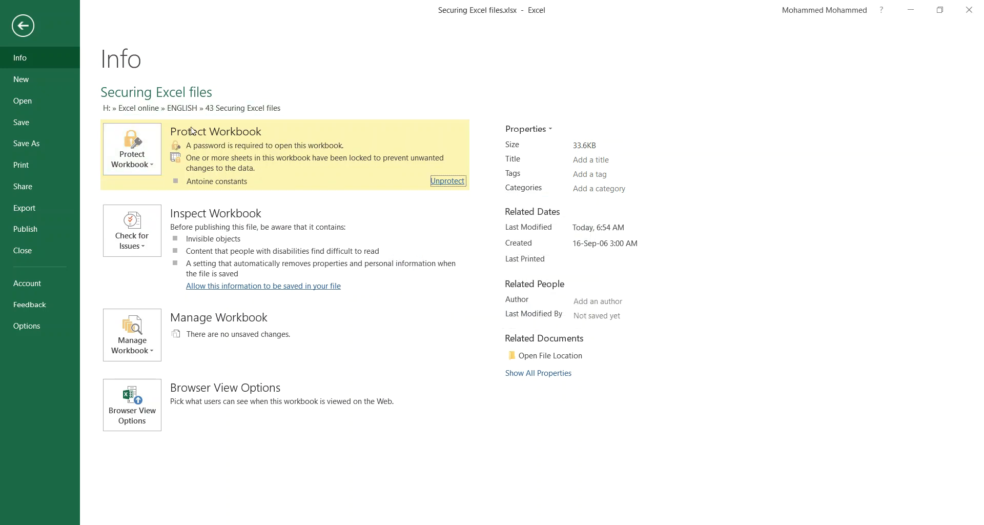
{"action": "left_click", "coordinate": [154, 158]}
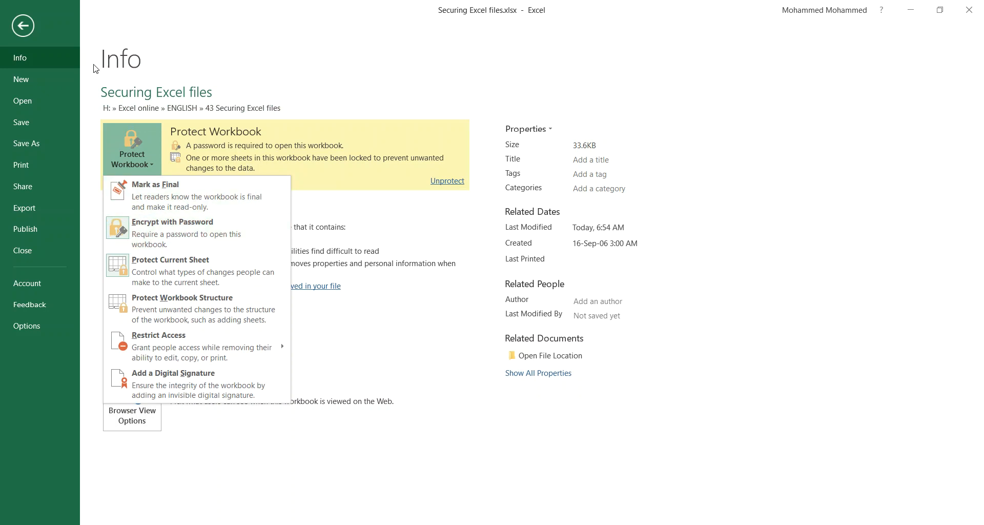
{"action": "left_click", "coordinate": [95, 45]}
{"action": "left_click", "coordinate": [27, 27]}
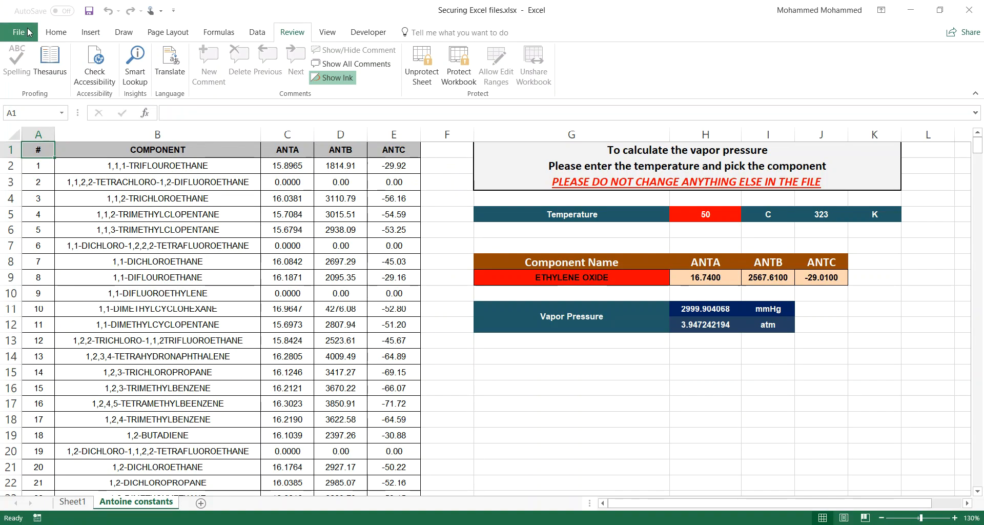
{"action": "left_click", "coordinate": [85, 13]}
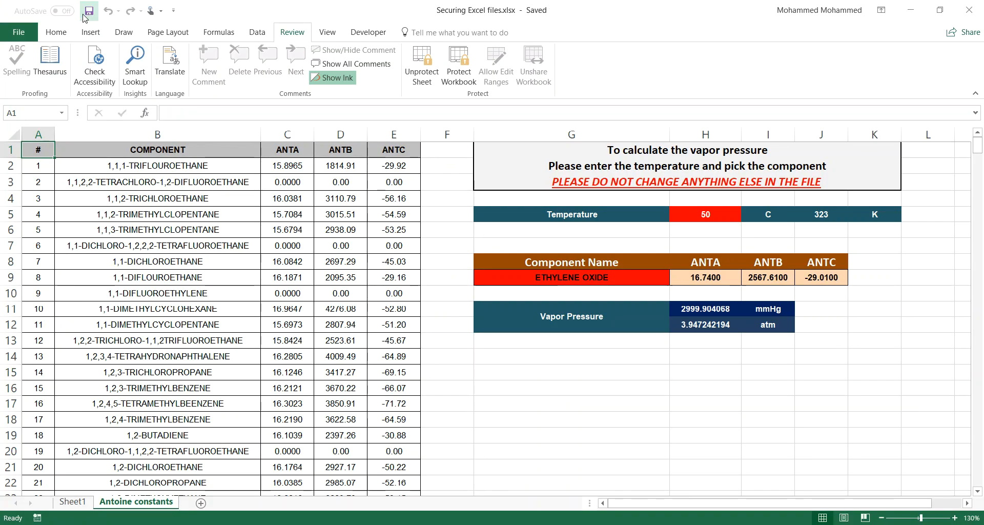
{"action": "key", "text": "ctrl+w"}
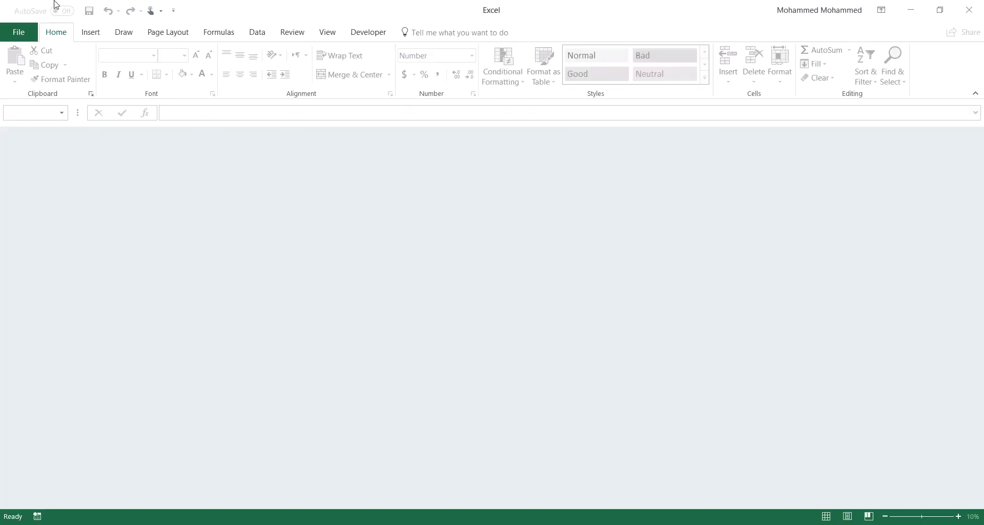
Step: Reopen Securing Excel files.xlsx from the recent list with its password and show its Info page
{"action": "left_click", "coordinate": [32, 34]}
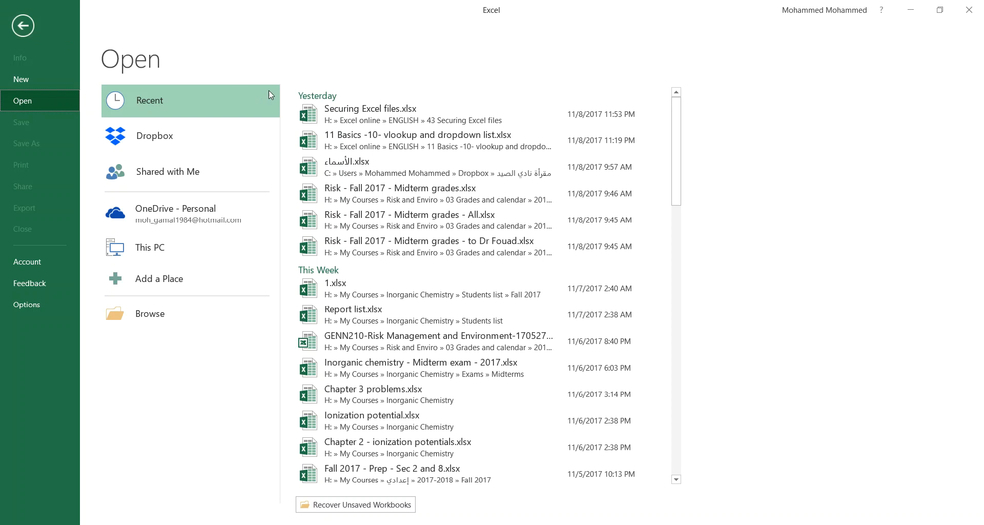
{"action": "left_click", "coordinate": [353, 110]}
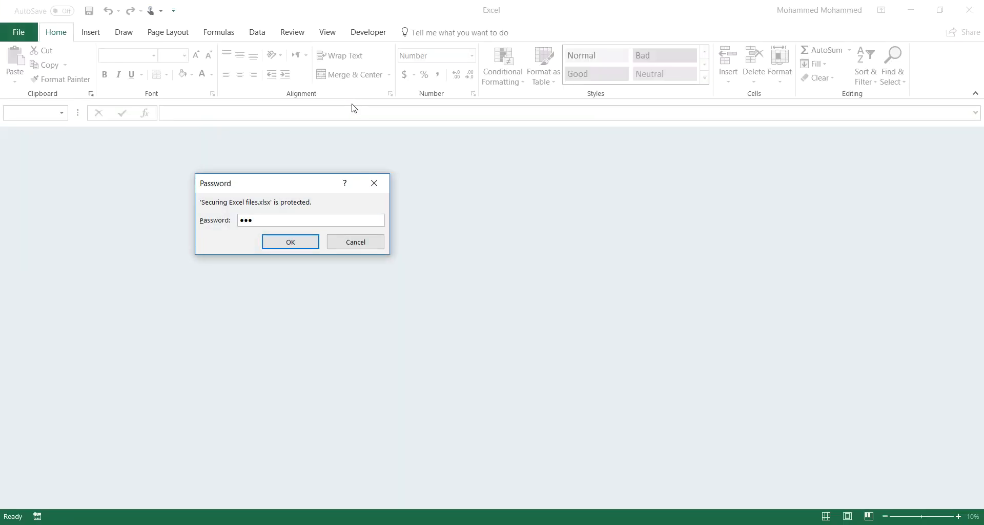
{"action": "key", "text": "Return"}
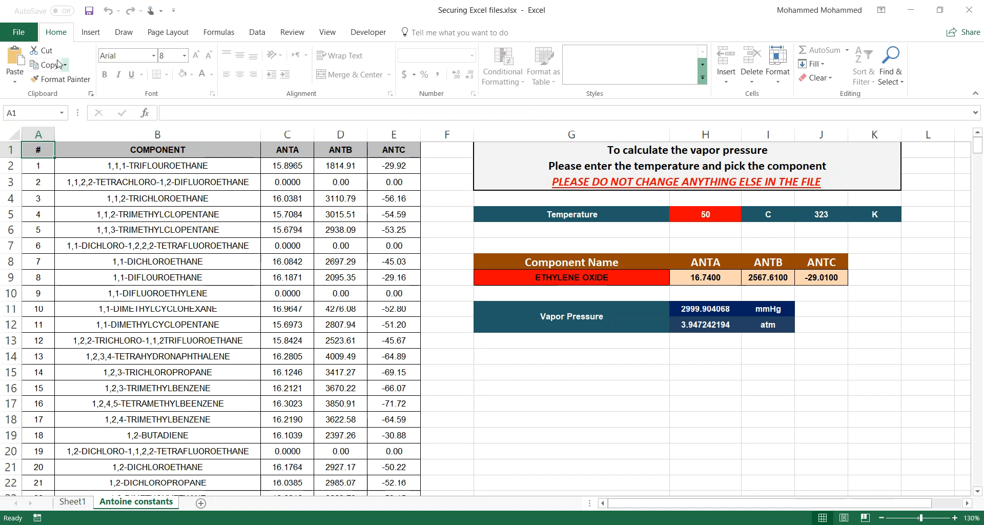
{"action": "left_click", "coordinate": [27, 34]}
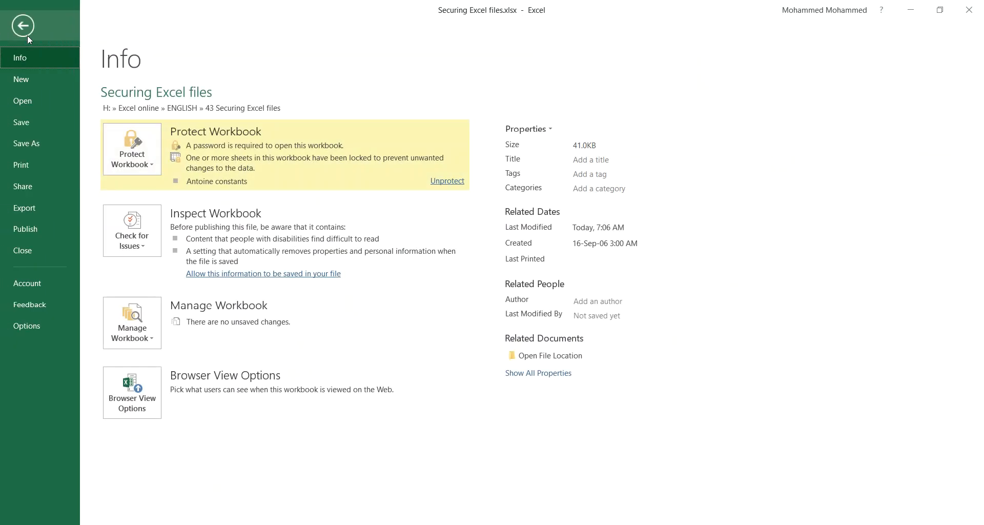
Step: Remove the workbook's encryption by clearing its open password
{"action": "left_click", "coordinate": [153, 160]}
{"action": "left_click", "coordinate": [164, 224]}
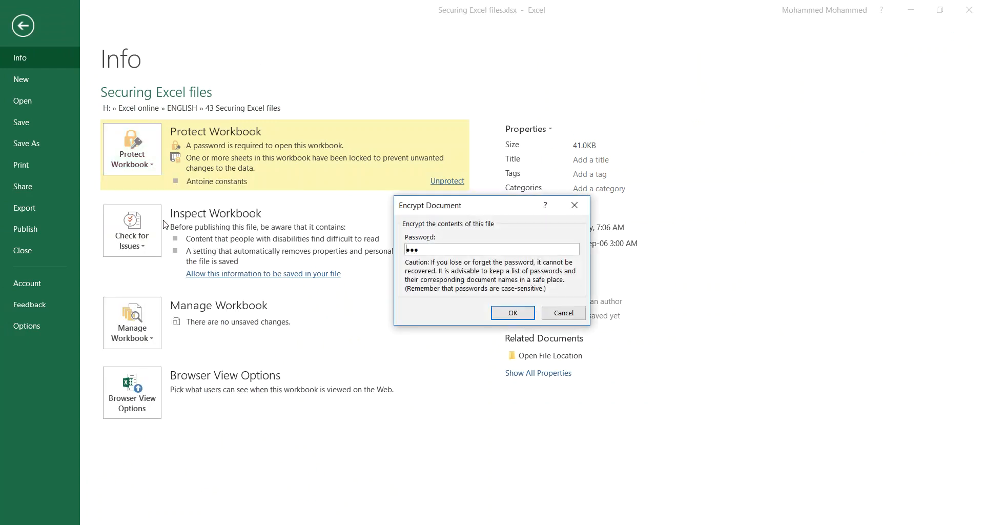
{"action": "double_click", "coordinate": [454, 246]}
{"action": "key", "text": "BackSpace"}
{"action": "left_click", "coordinate": [513, 312]}
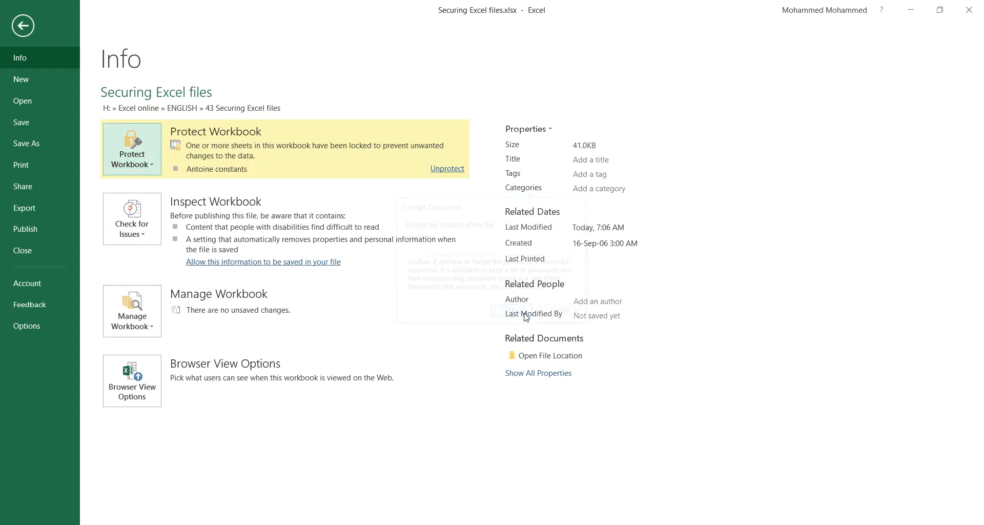
Step: Encrypt the workbook again with a new, confirmed open password
{"action": "left_click", "coordinate": [150, 153]}
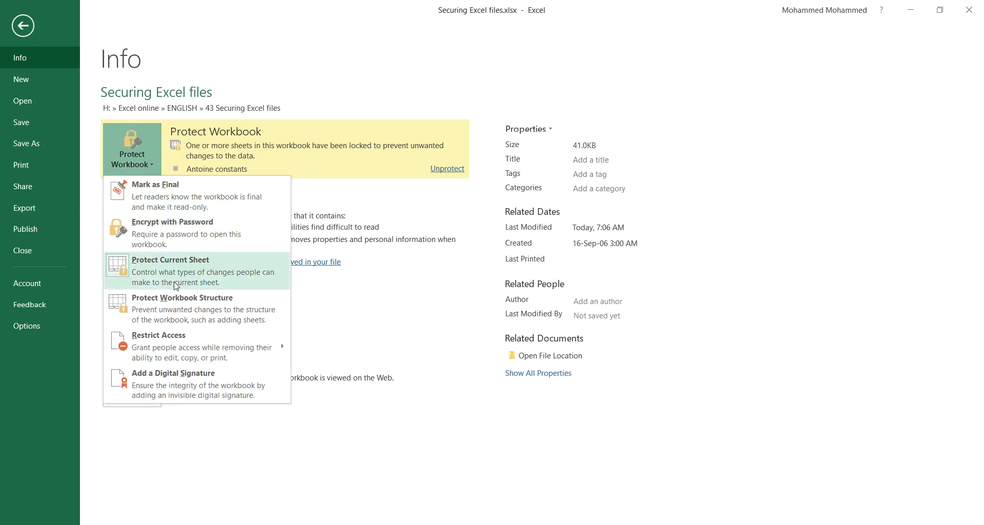
{"action": "left_click", "coordinate": [147, 152]}
{"action": "left_click", "coordinate": [146, 152]}
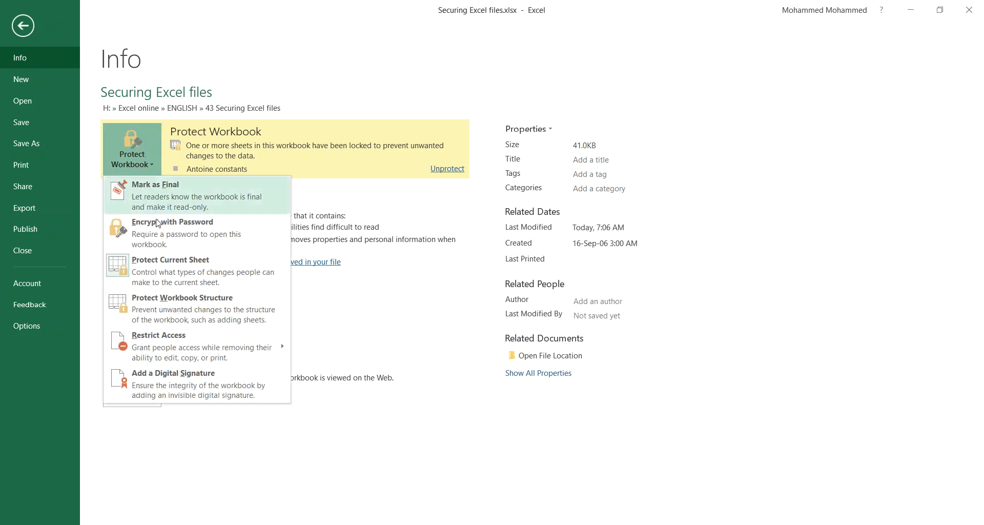
{"action": "left_click", "coordinate": [159, 245]}
{"action": "type", "text": "***"}
{"action": "key", "text": "Return"}
{"action": "type", "text": "***"}
{"action": "key", "text": "Return"}
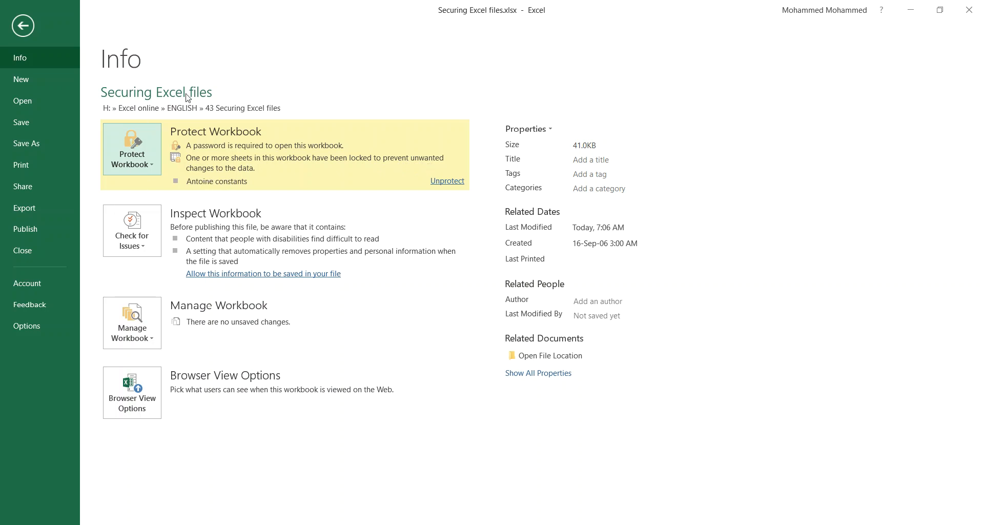
Step: Go back to the Antoine constants worksheet and collapse the ribbon to show more table rows
{"action": "left_click", "coordinate": [374, 78]}
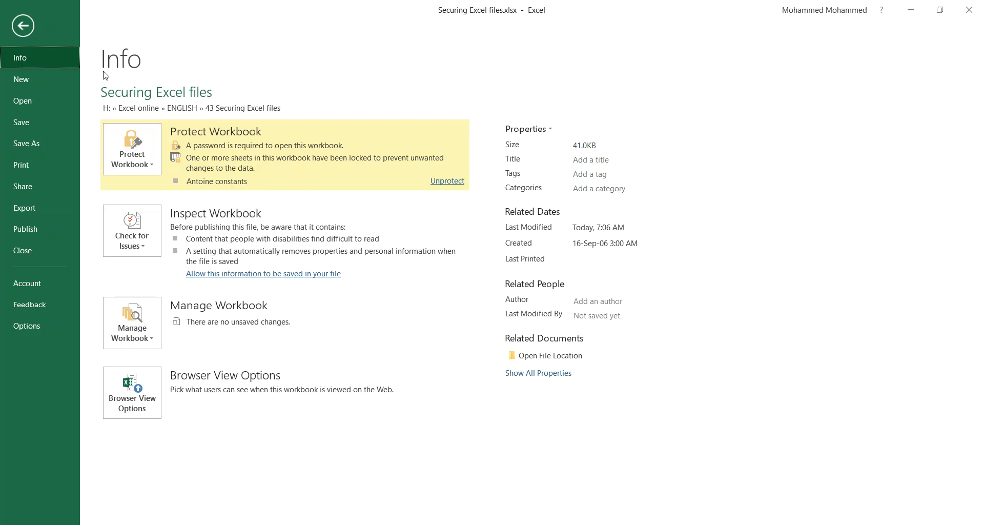
{"action": "left_click", "coordinate": [22, 27]}
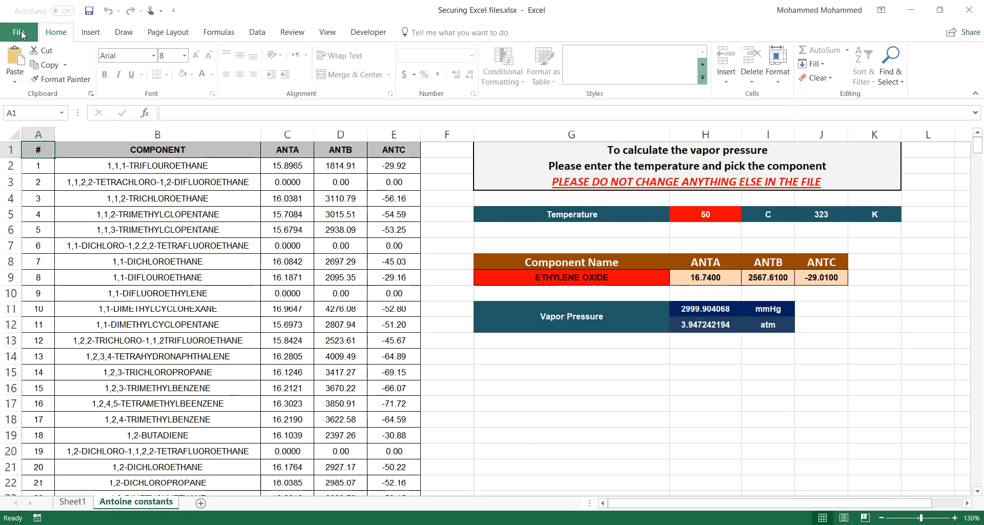
{"action": "double_click", "coordinate": [66, 36]}
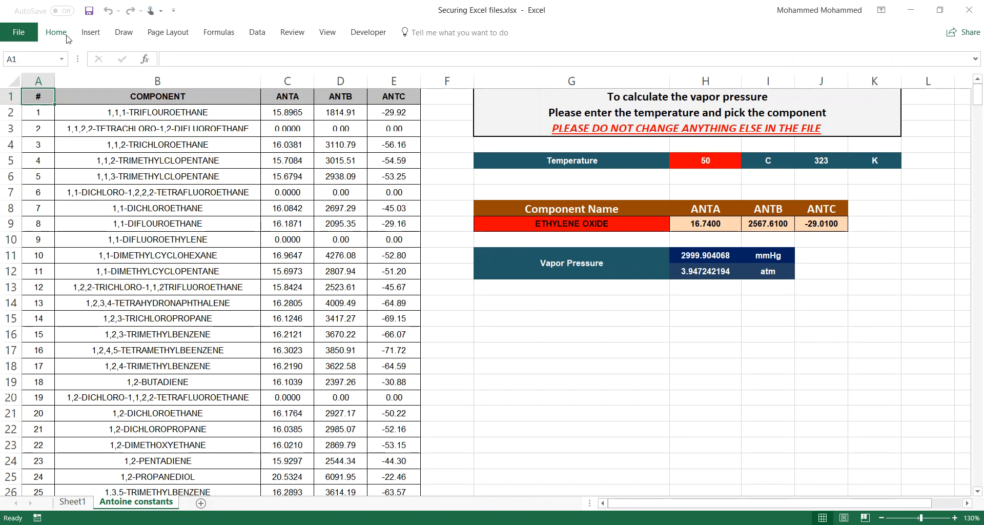